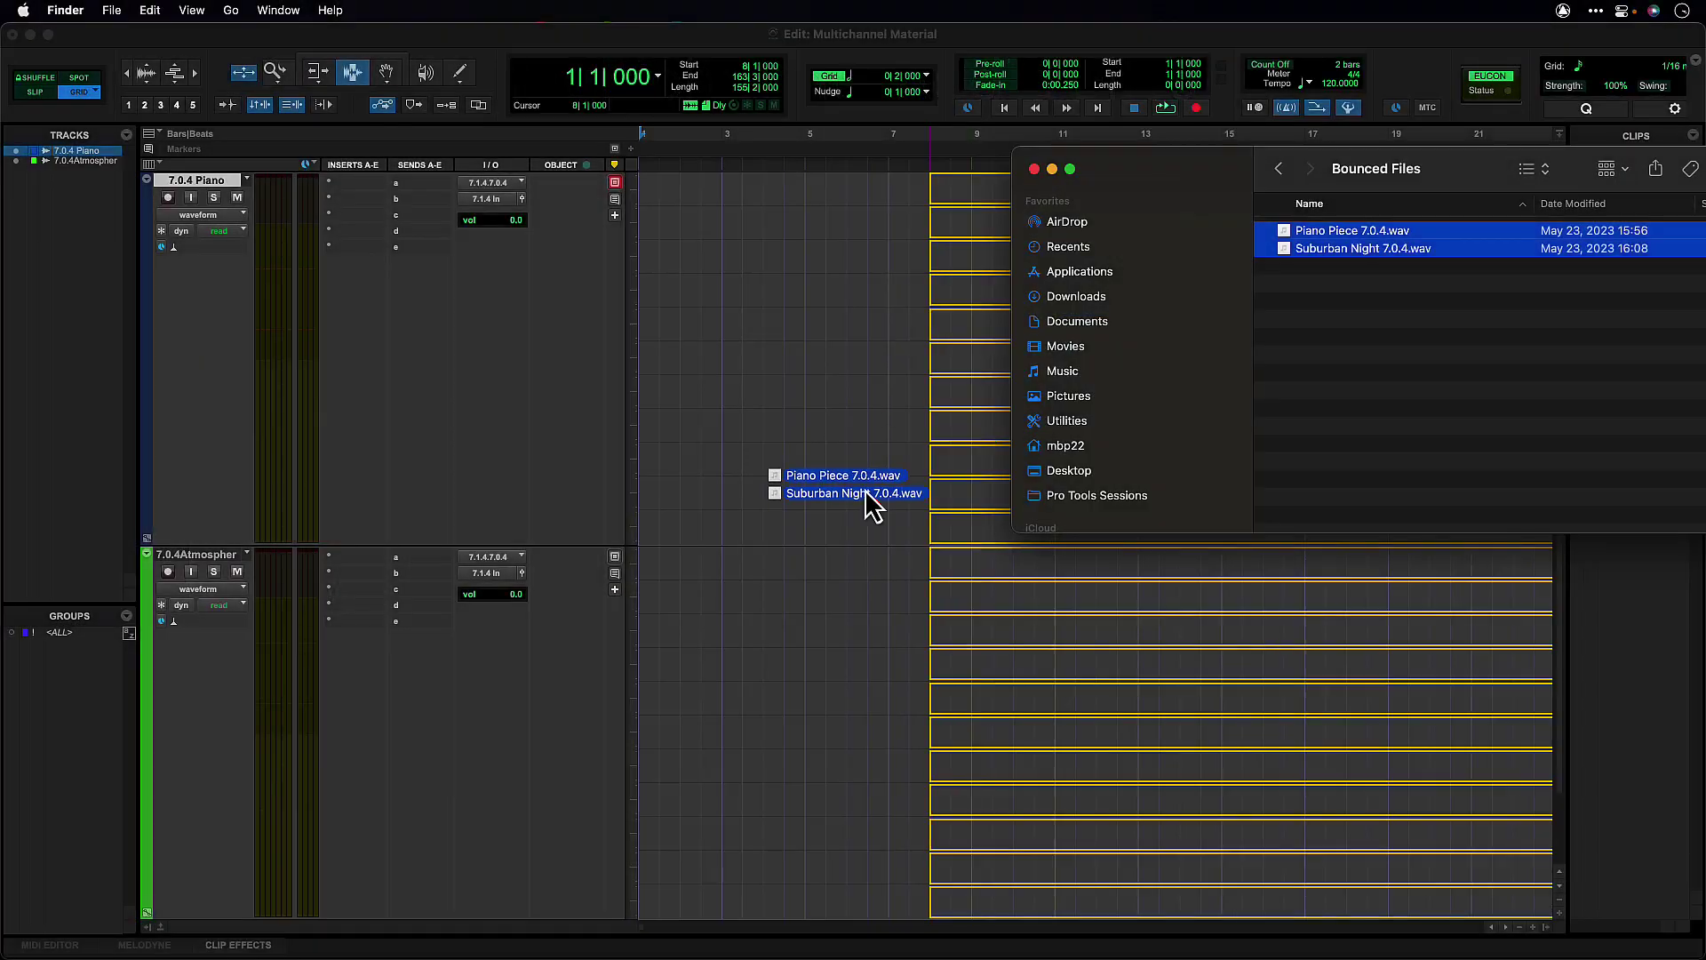
Advance from the Multichannel Audio Files slide to the Pro Tools 'Widths' session
{"action": "left_click_drag", "start_coordinate": [868, 498], "coordinate": [647, 530]}
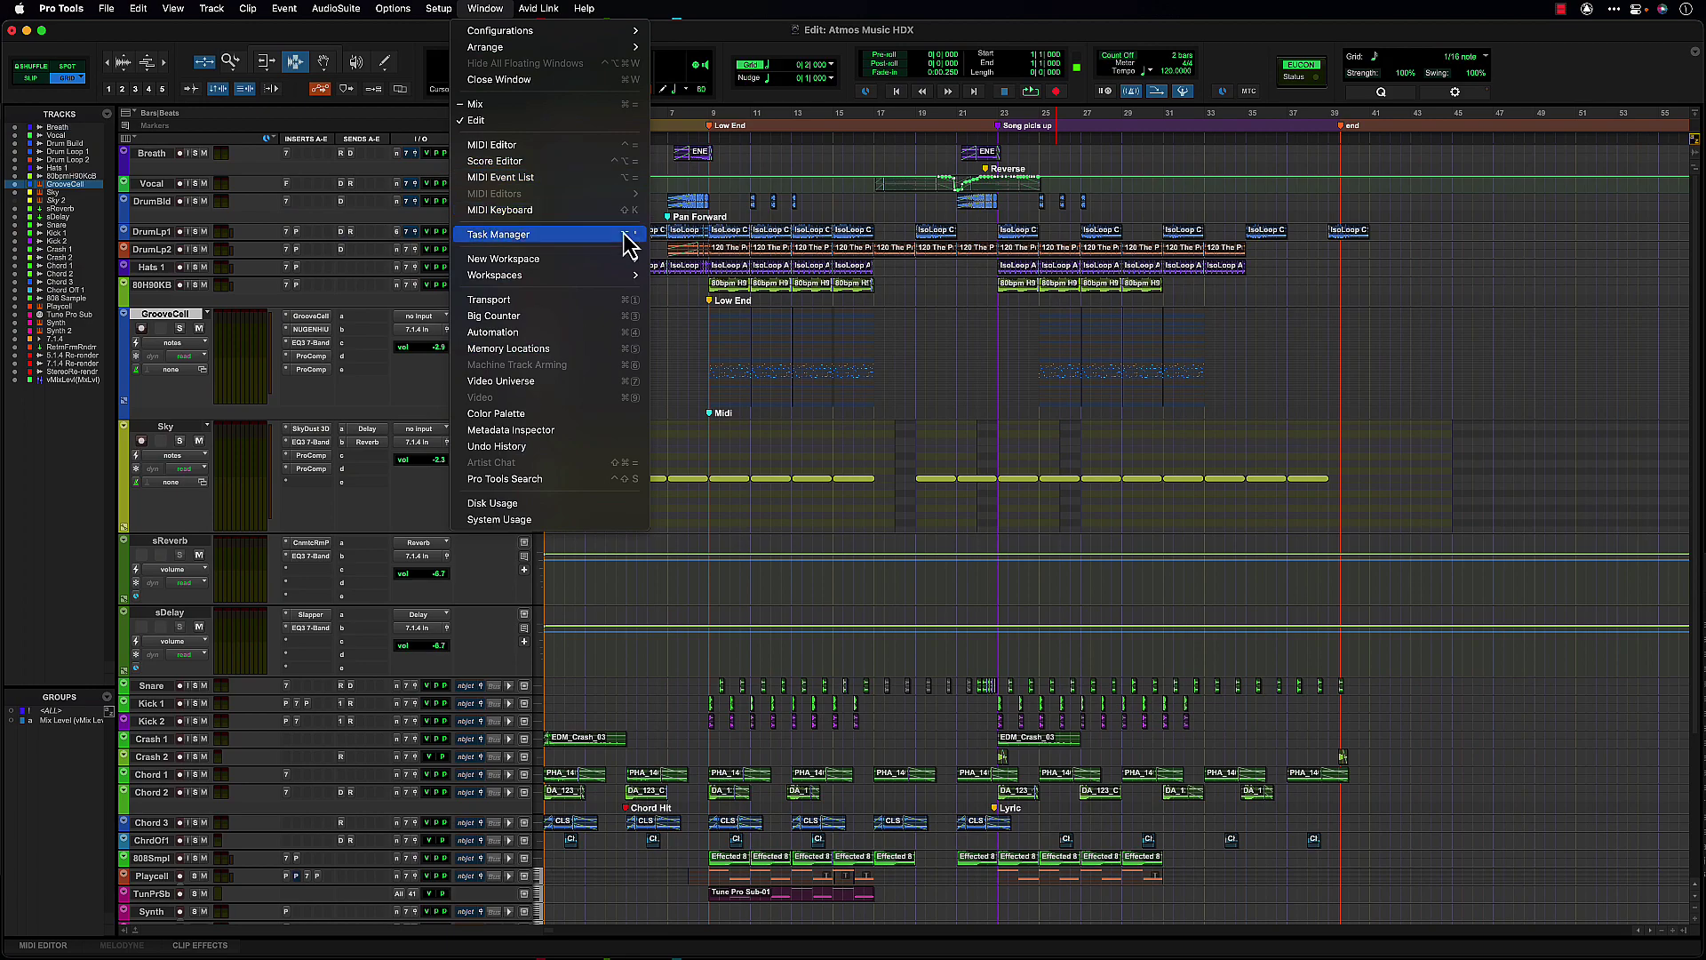
Browse the Avid > Dolby Atmos track presets in a new Track Presets workspace
{"action": "mouse_move", "coordinate": [622, 258]}
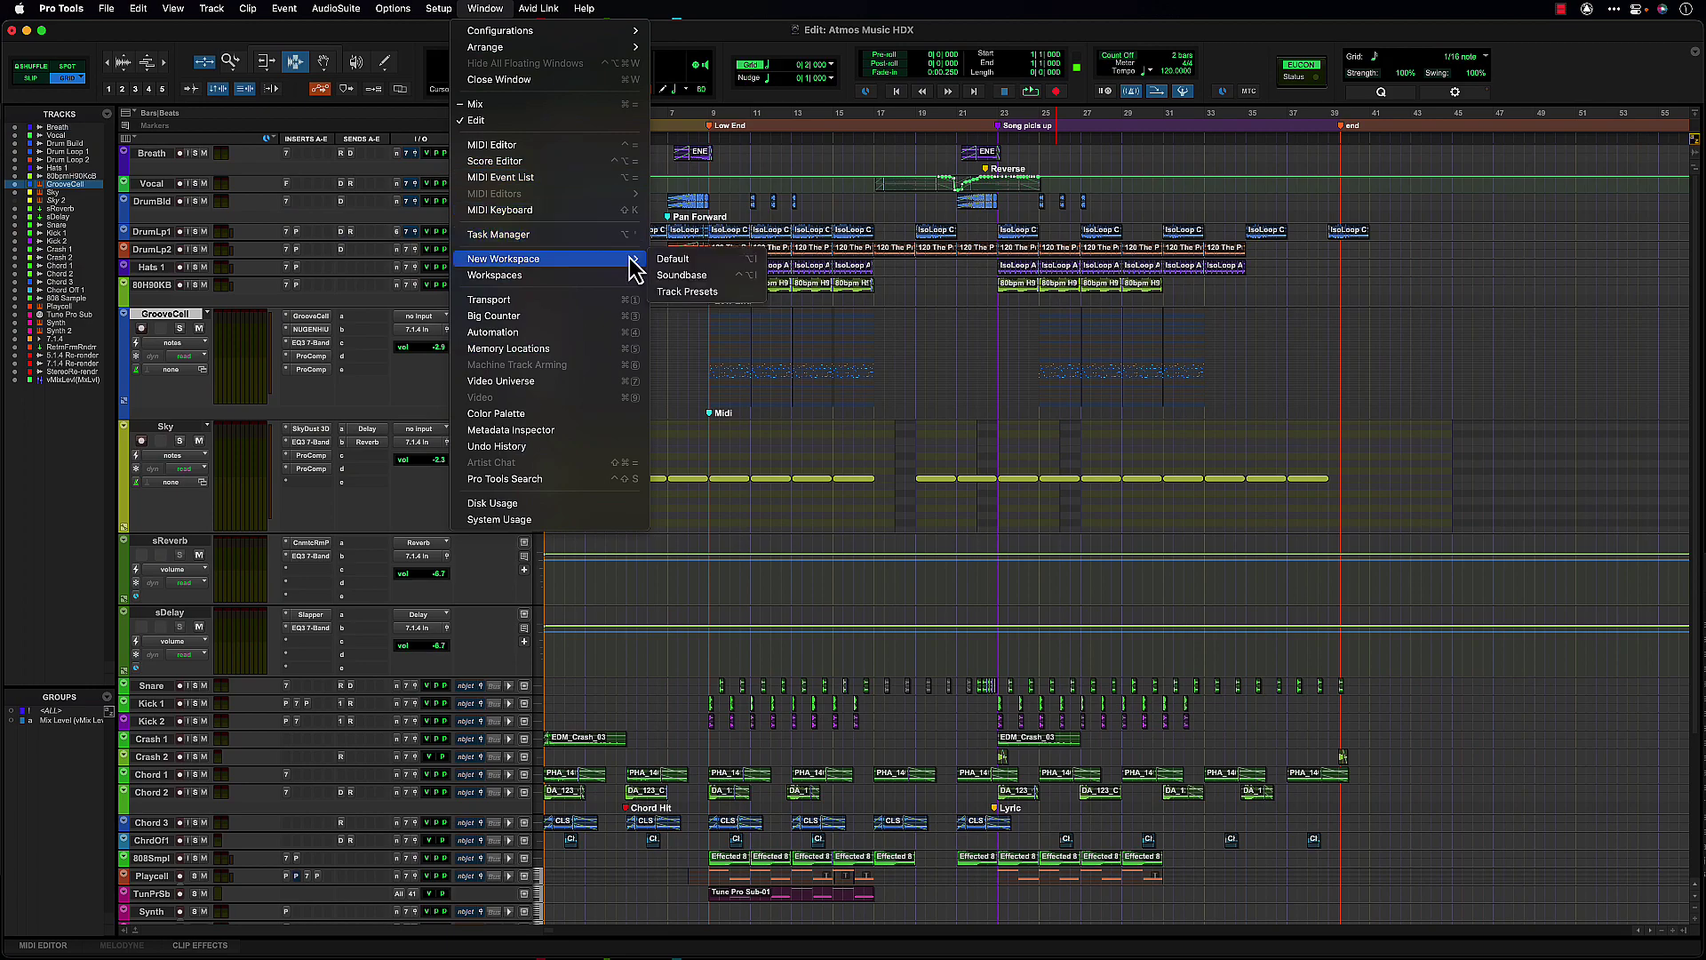
{"action": "left_click", "coordinate": [689, 293]}
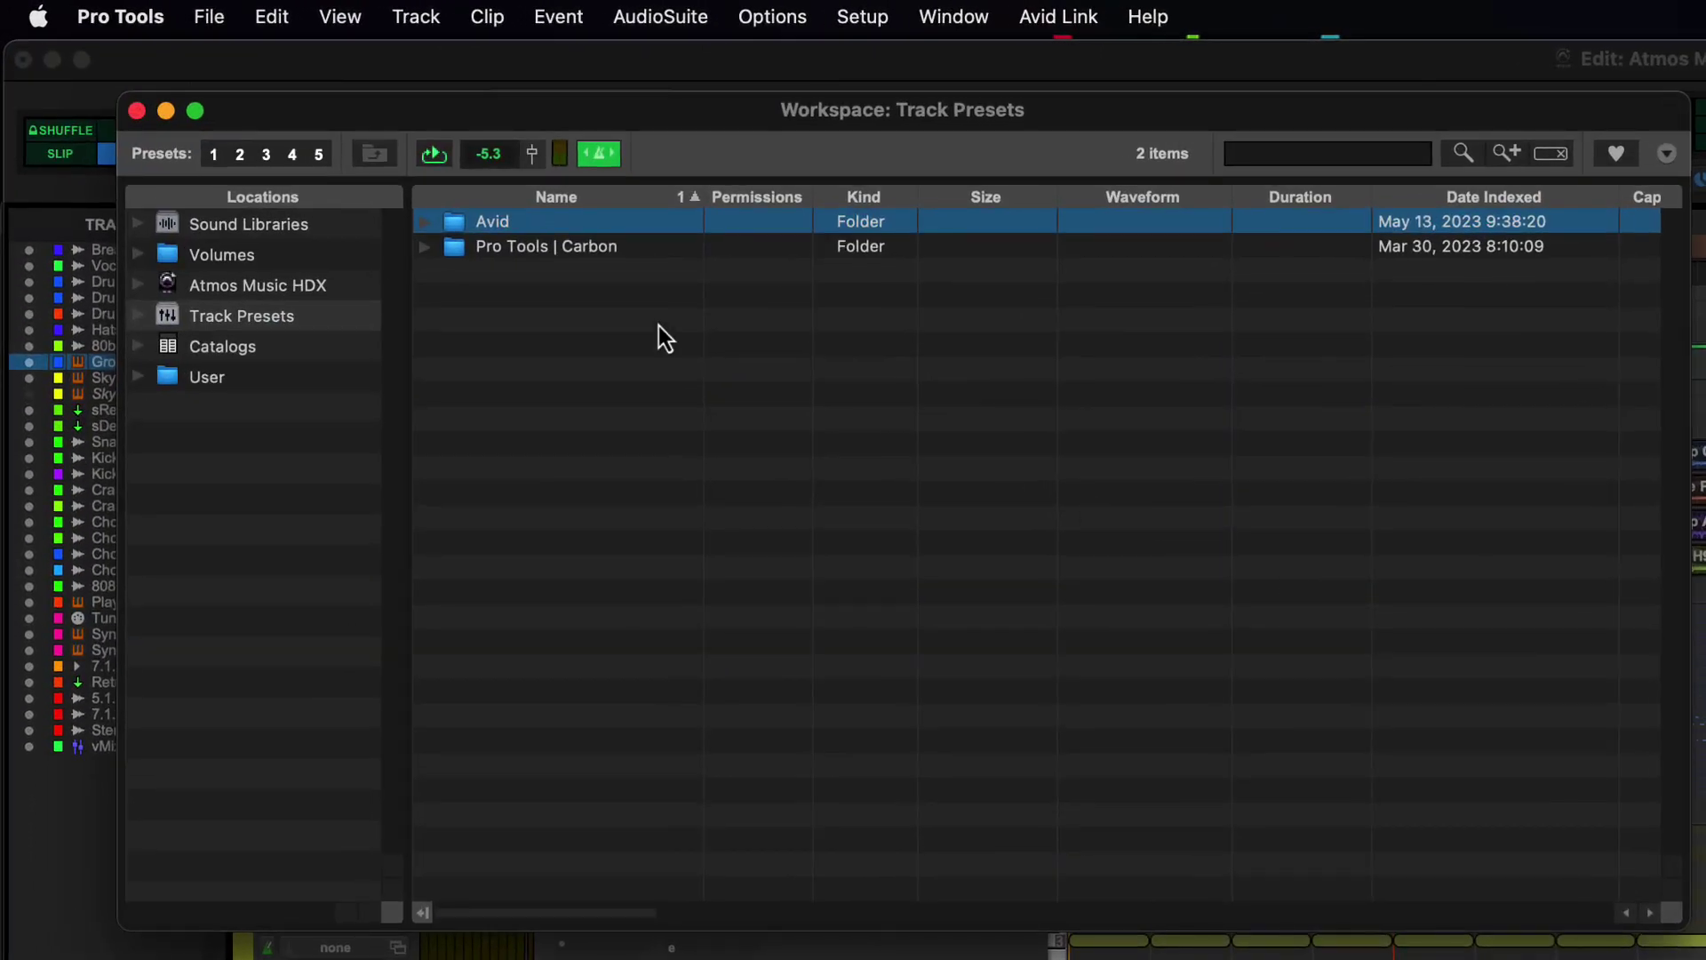
{"action": "double_click", "coordinate": [496, 218]}
{"action": "double_click", "coordinate": [494, 250]}
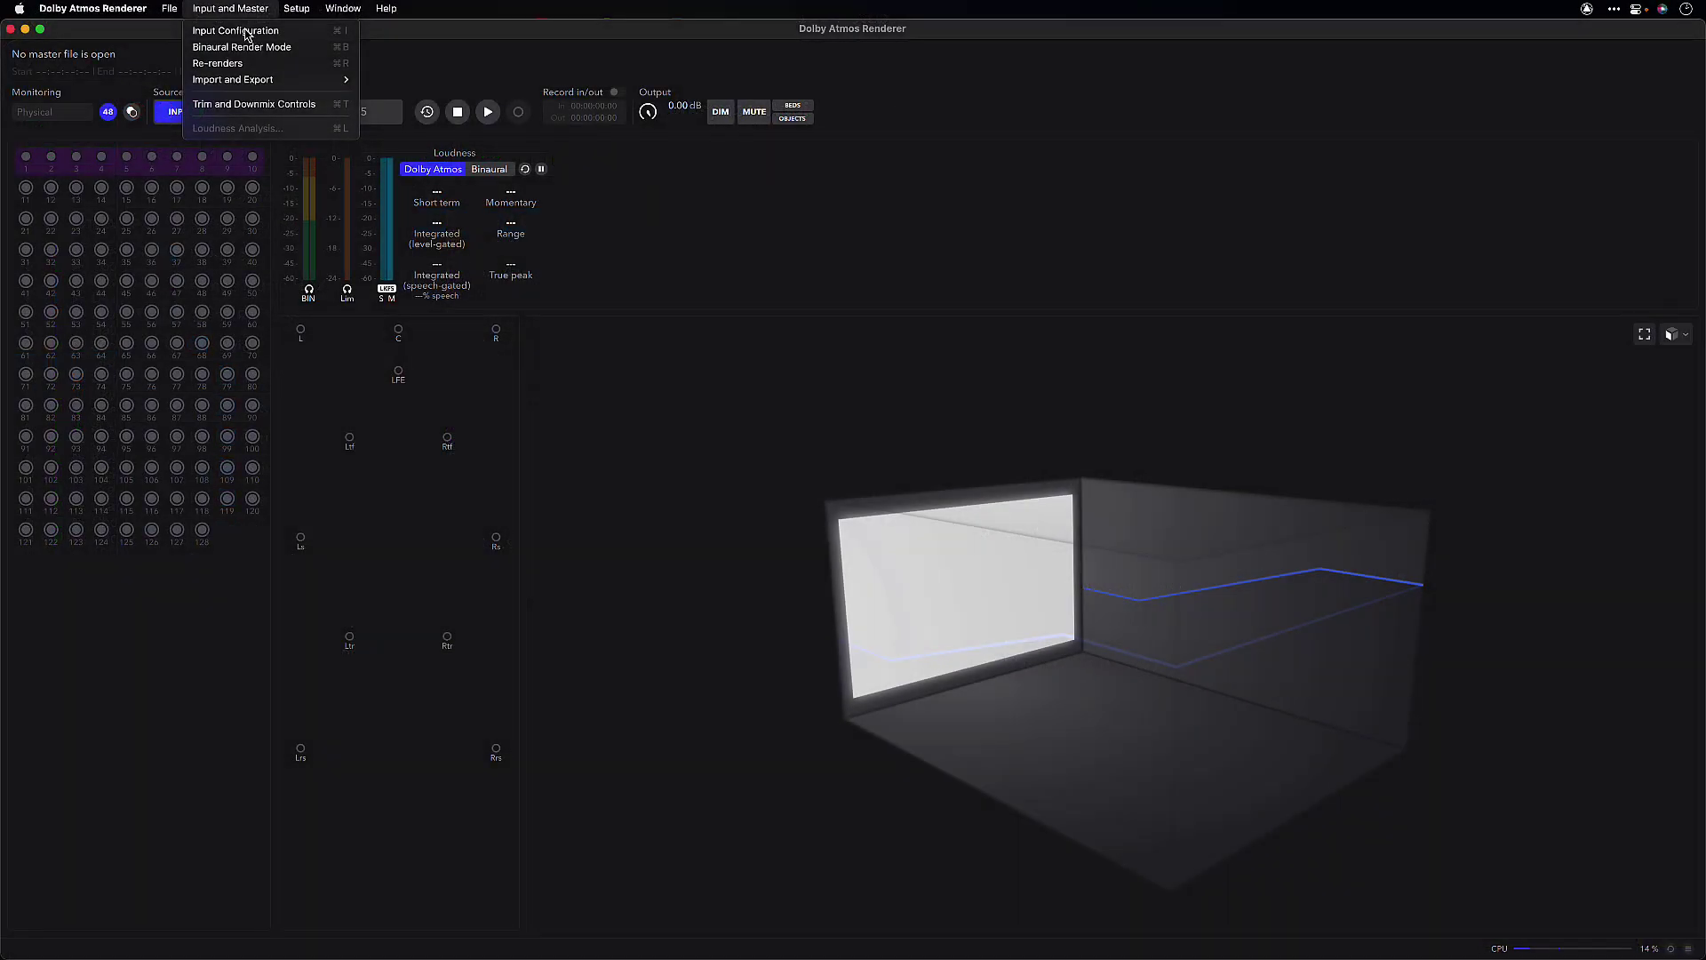
Reset the renderer's input configuration to the default bed and object layout
{"action": "left_click", "coordinate": [246, 33]}
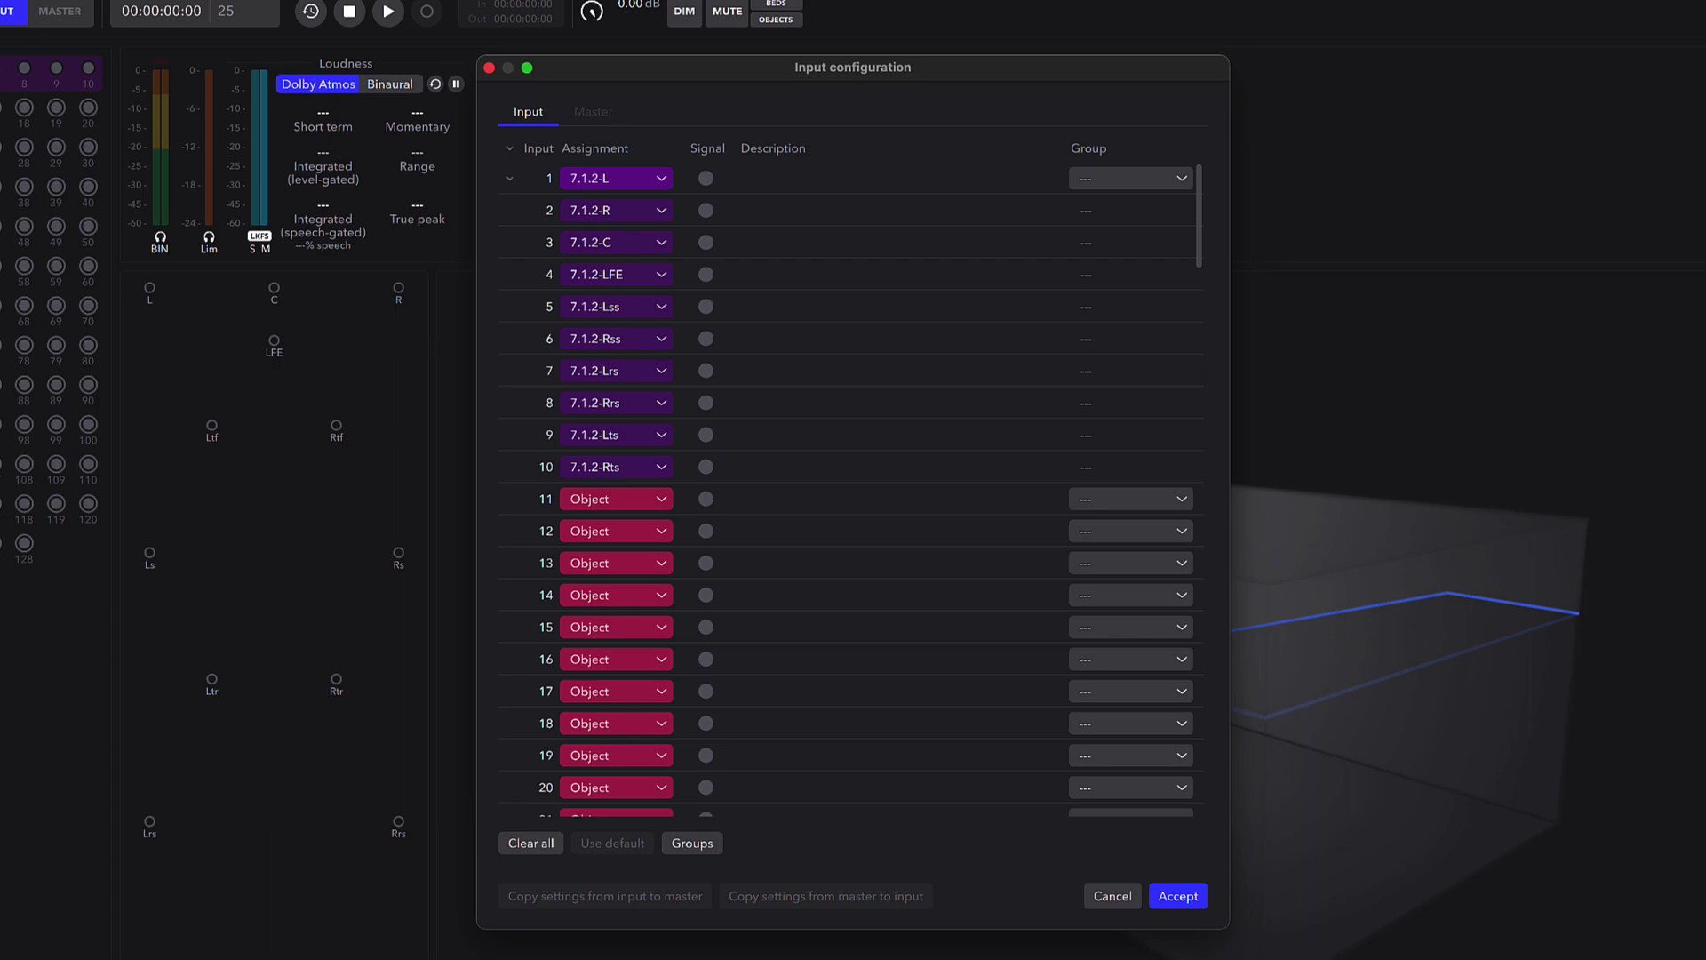
{"action": "left_click", "coordinate": [526, 846]}
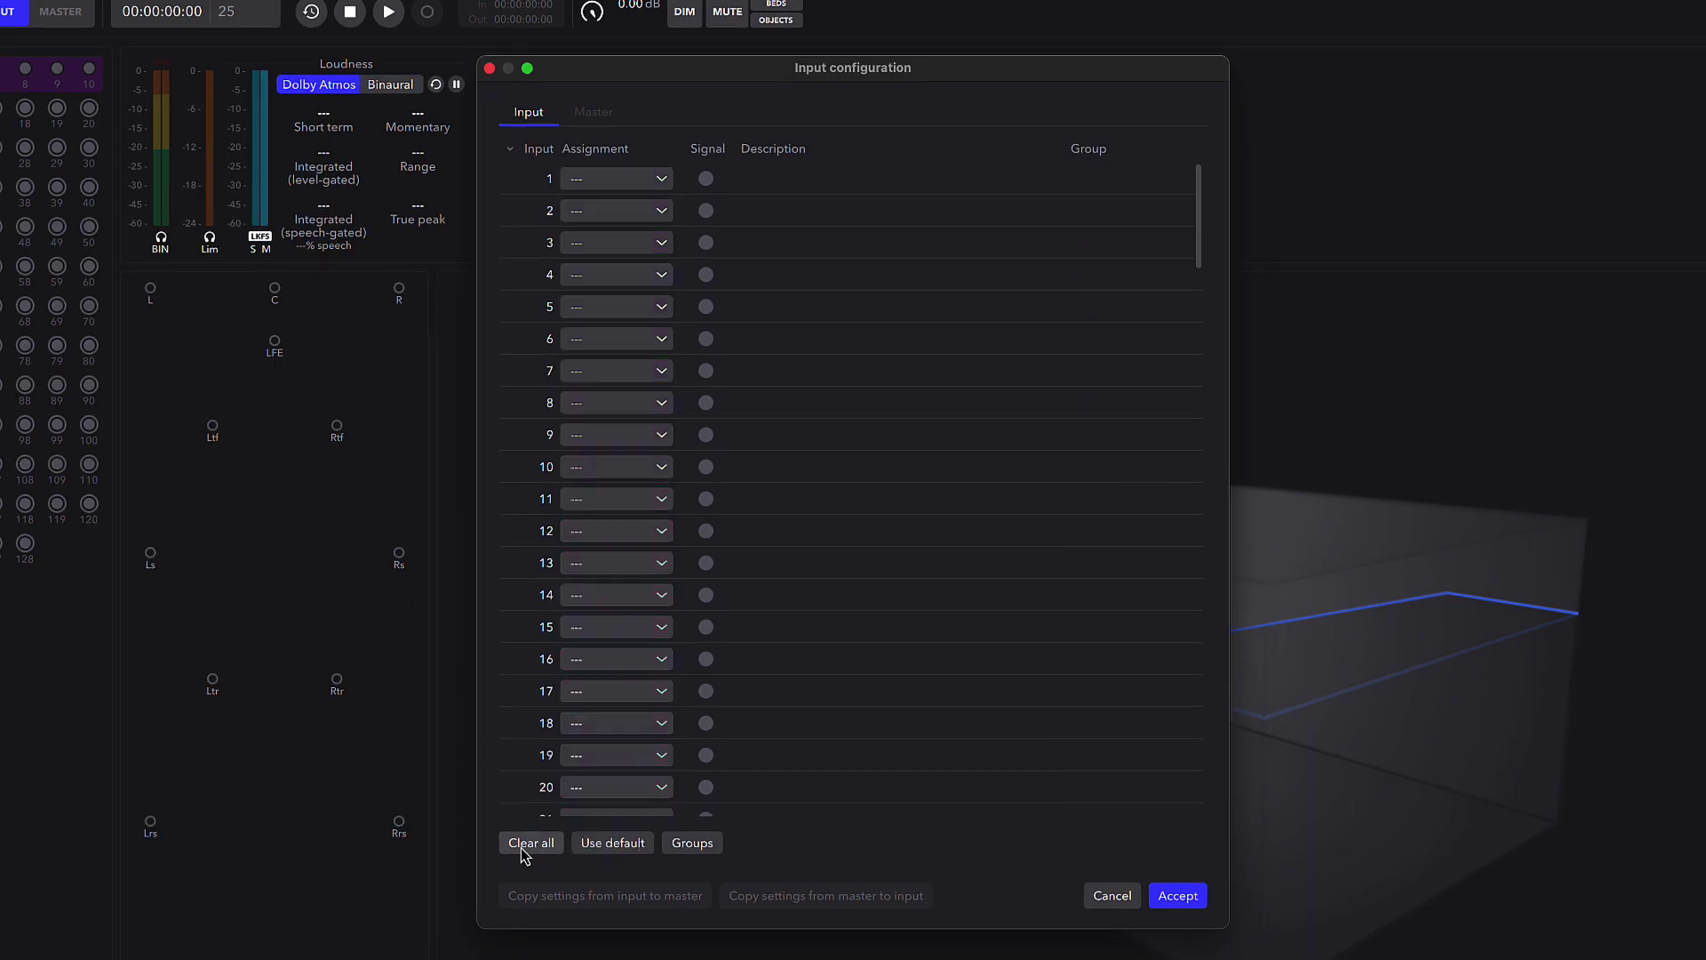
{"action": "left_click", "coordinate": [597, 848]}
{"action": "left_click", "coordinate": [1174, 895]}
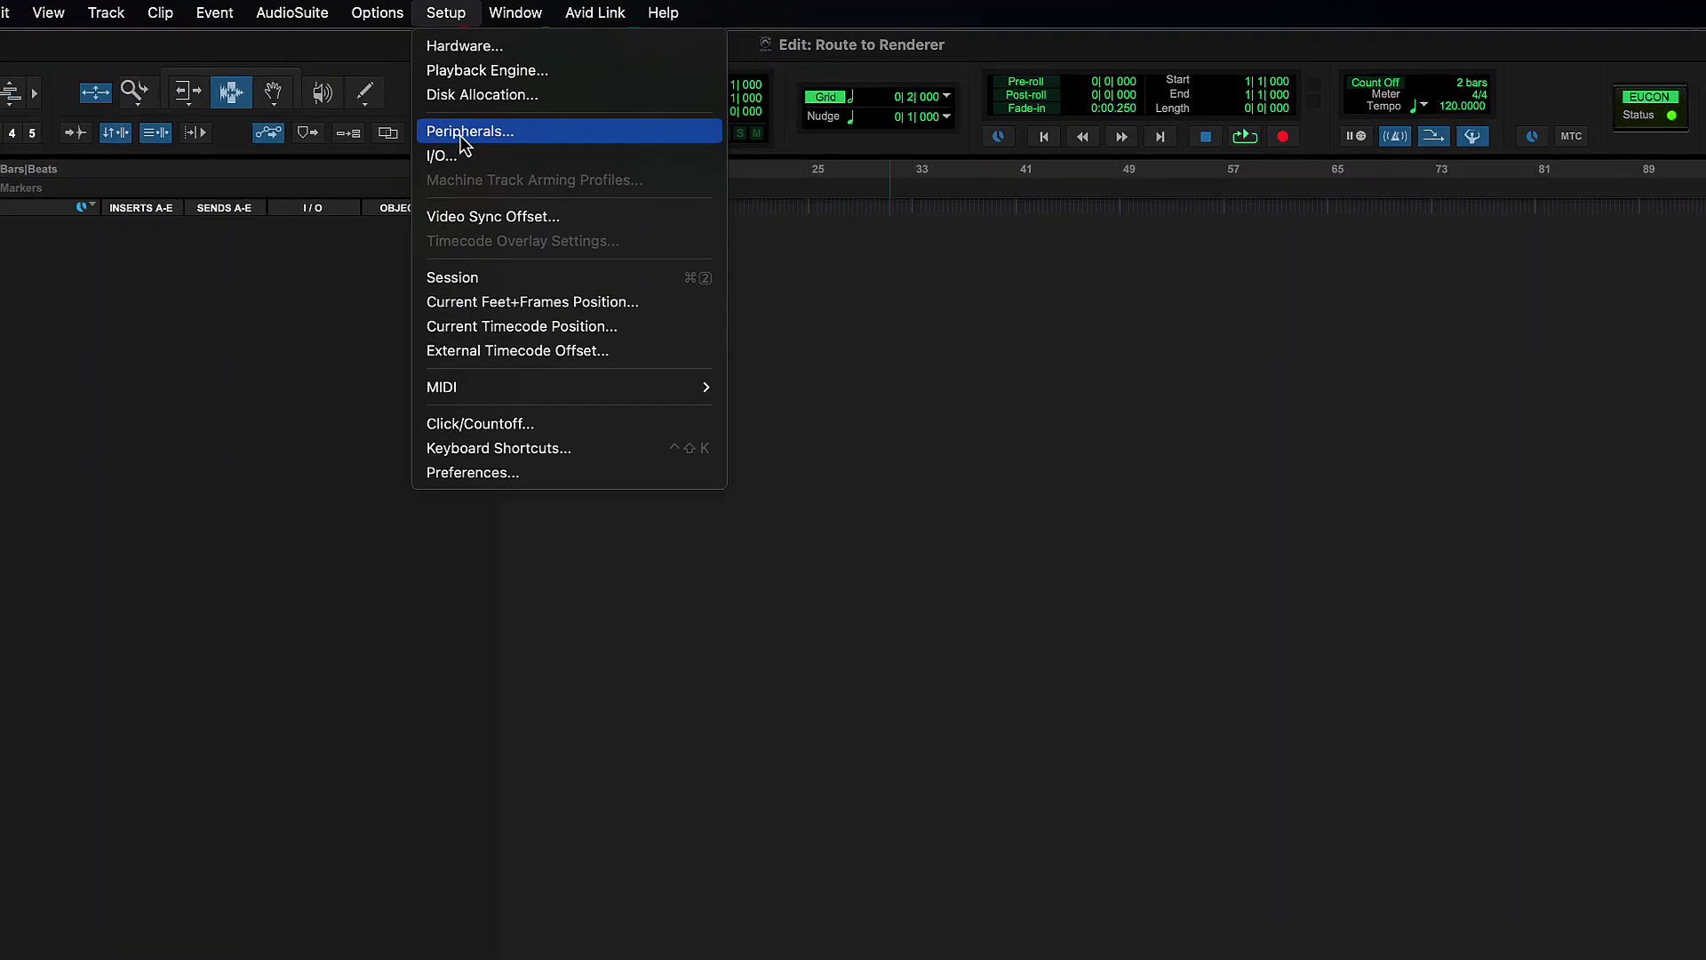
Confirm Atmos peripherals, reset busses to the Dolby Atmos Renderer (Stereo) default, and reshow presets
{"action": "left_click", "coordinate": [551, 106]}
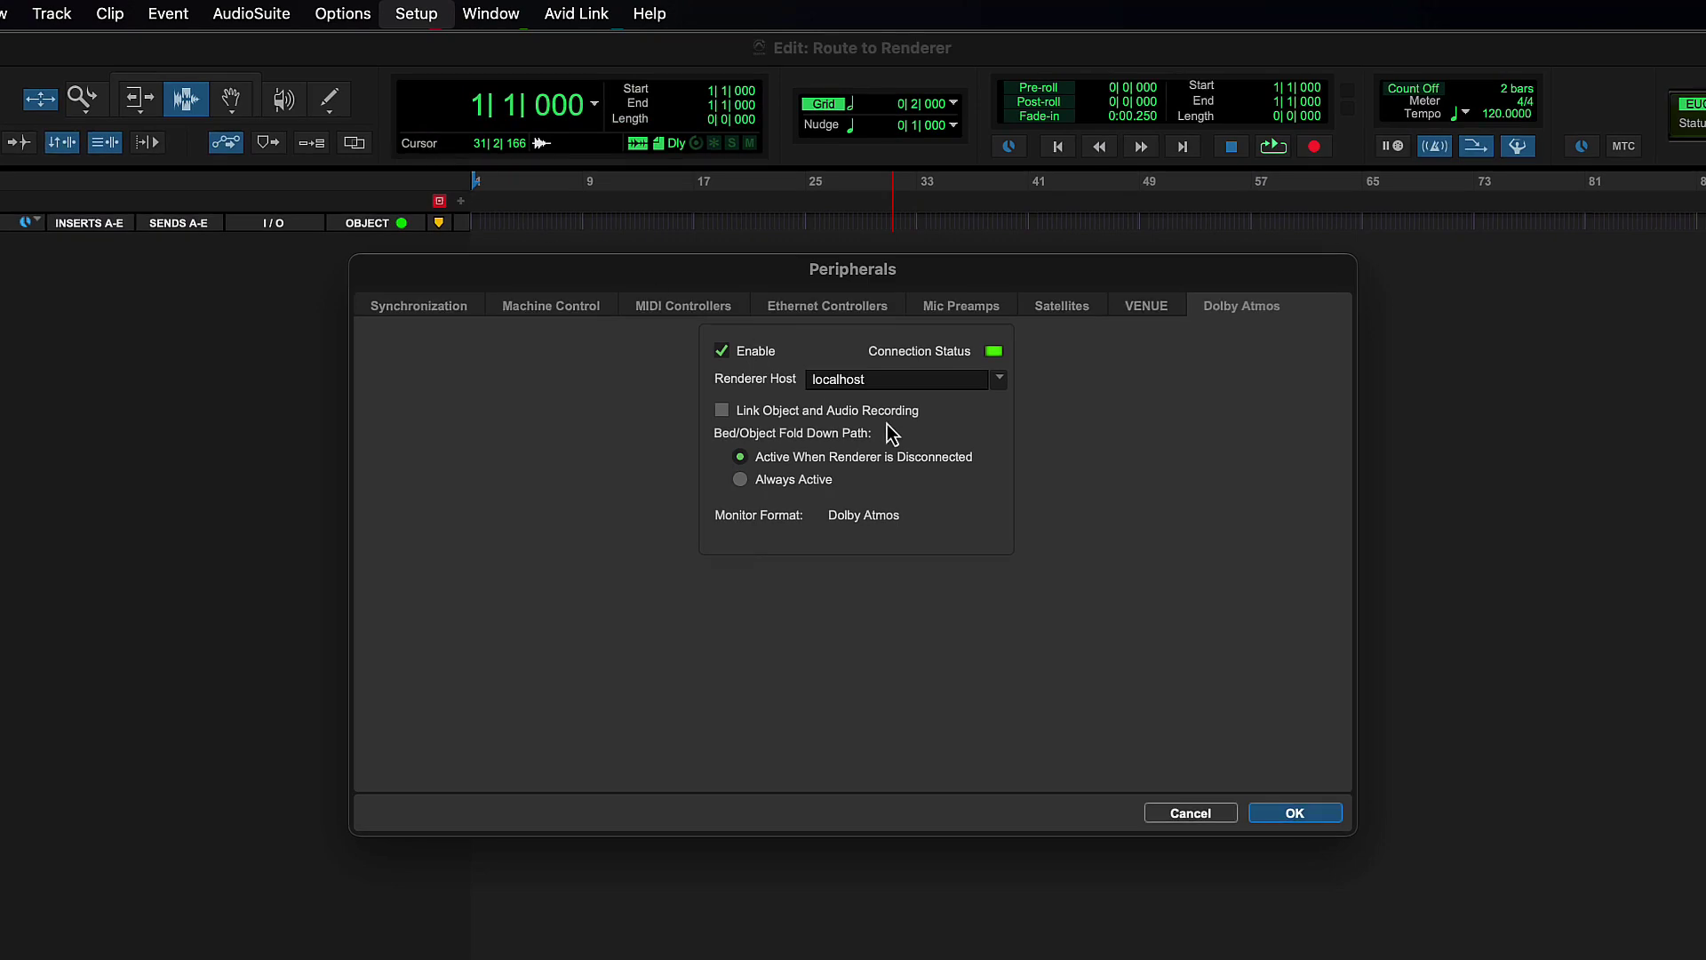
{"action": "left_click", "coordinate": [1293, 813]}
{"action": "left_click", "coordinate": [416, 13]}
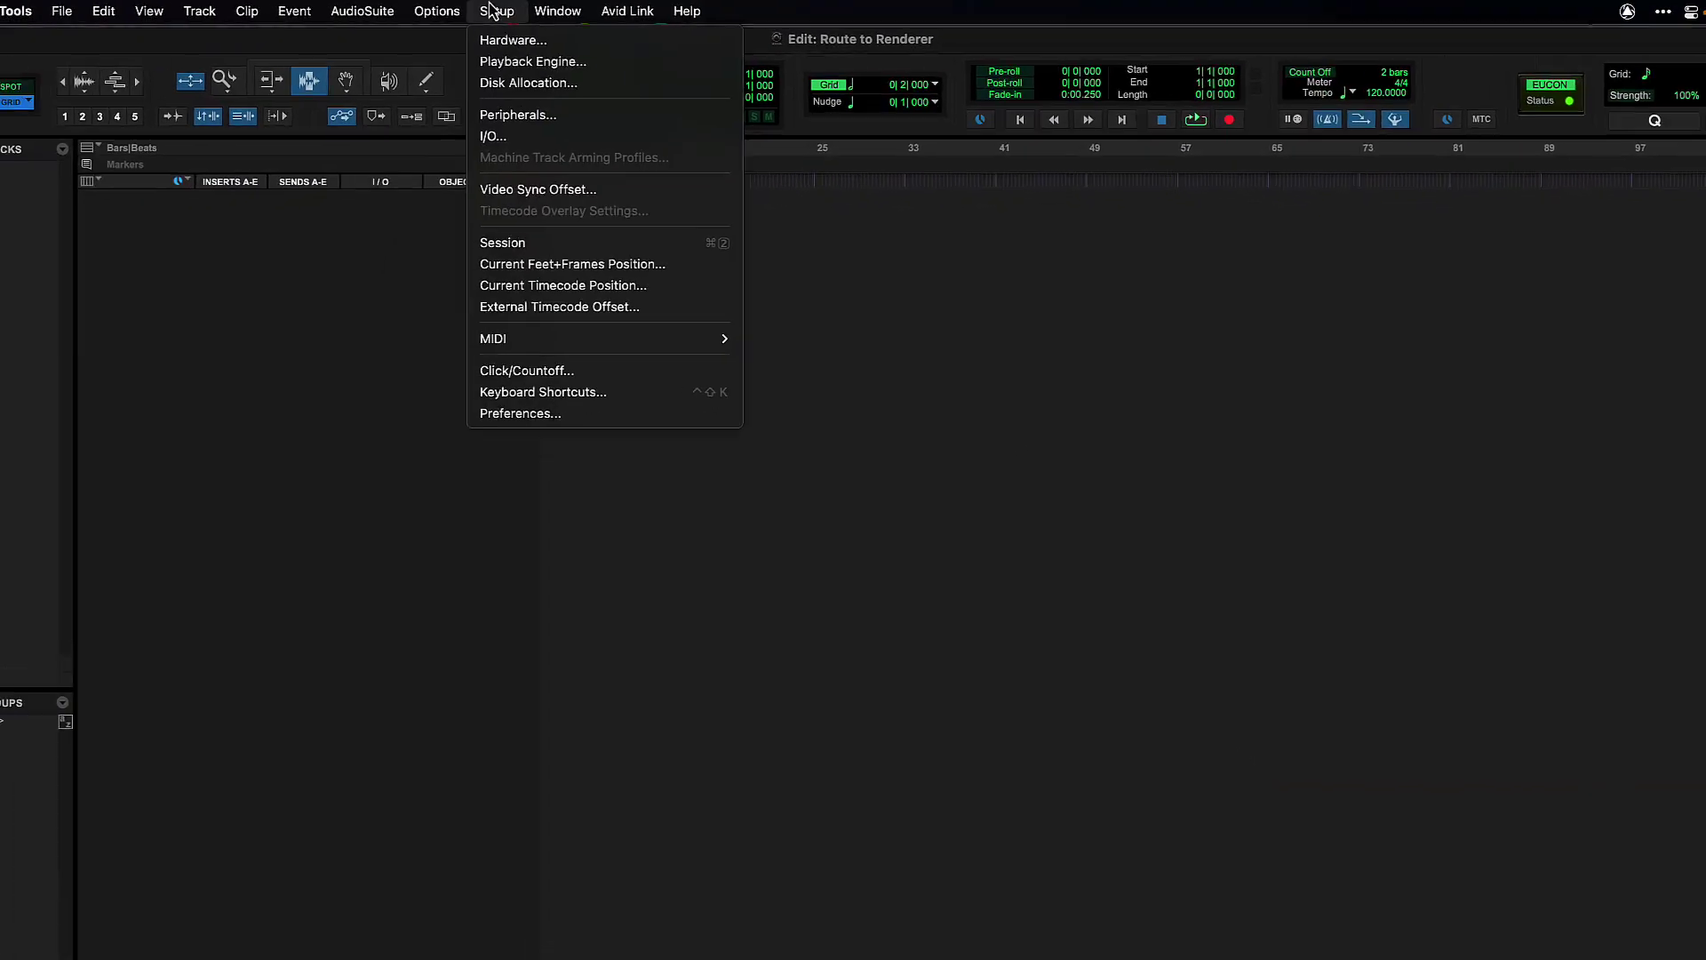
{"action": "left_click", "coordinate": [430, 167]}
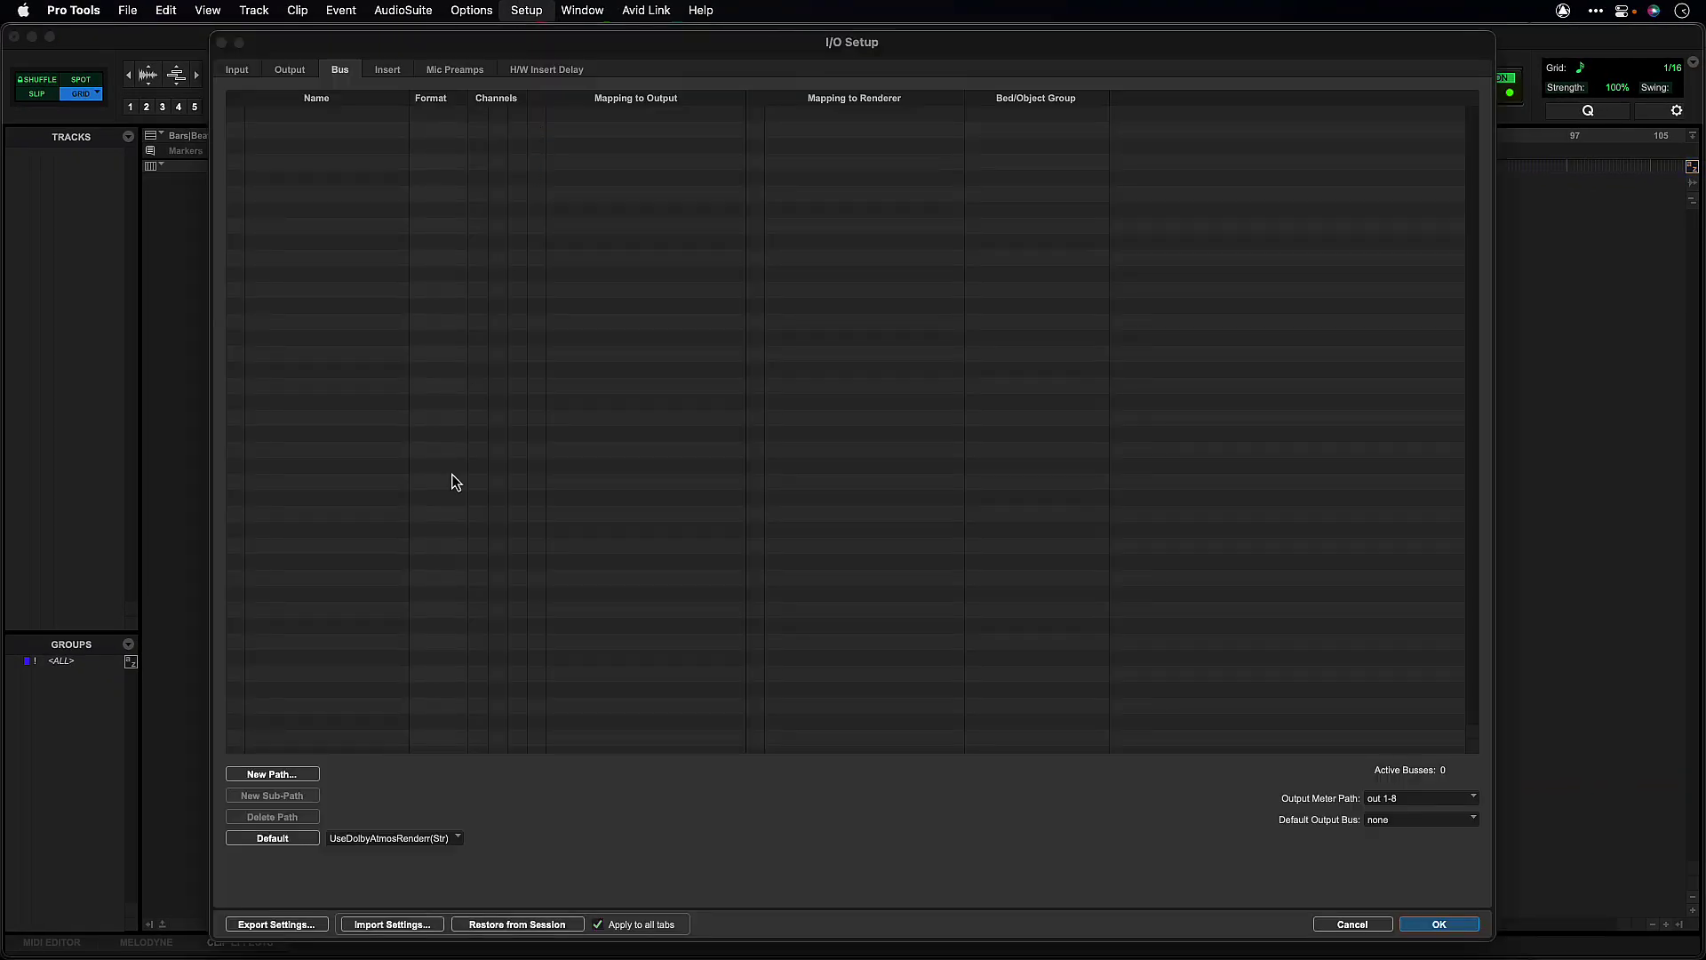
{"action": "left_click", "coordinate": [364, 839]}
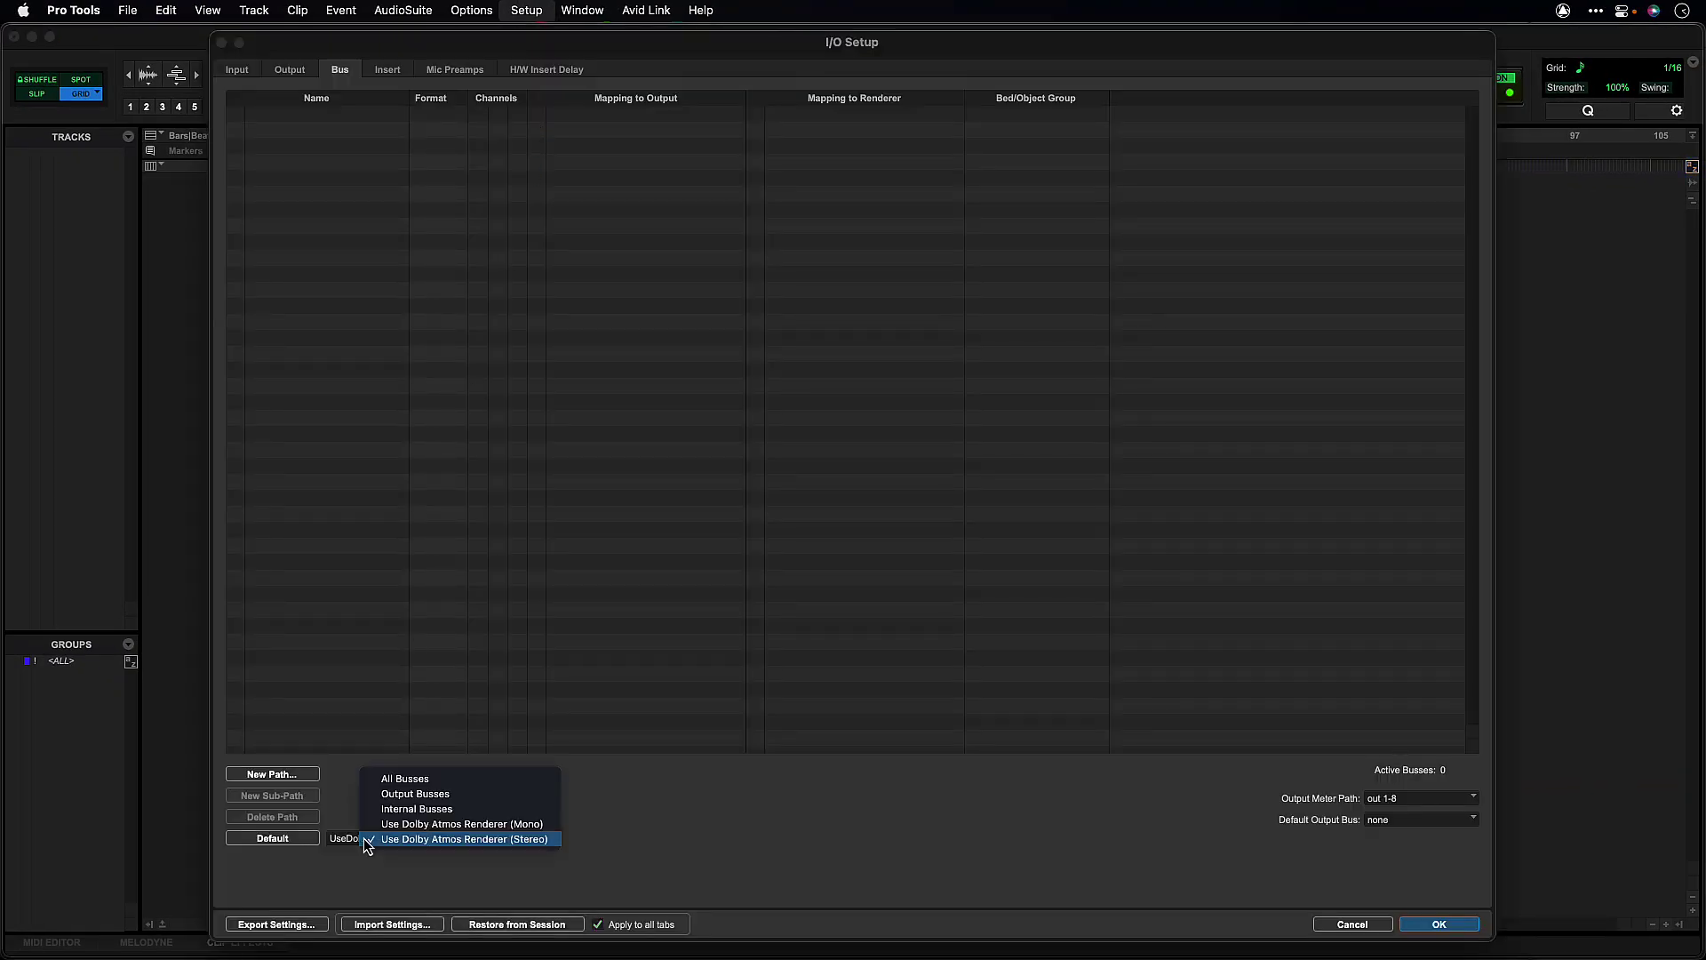
{"action": "left_click", "coordinate": [365, 839]}
{"action": "left_click", "coordinate": [268, 839]}
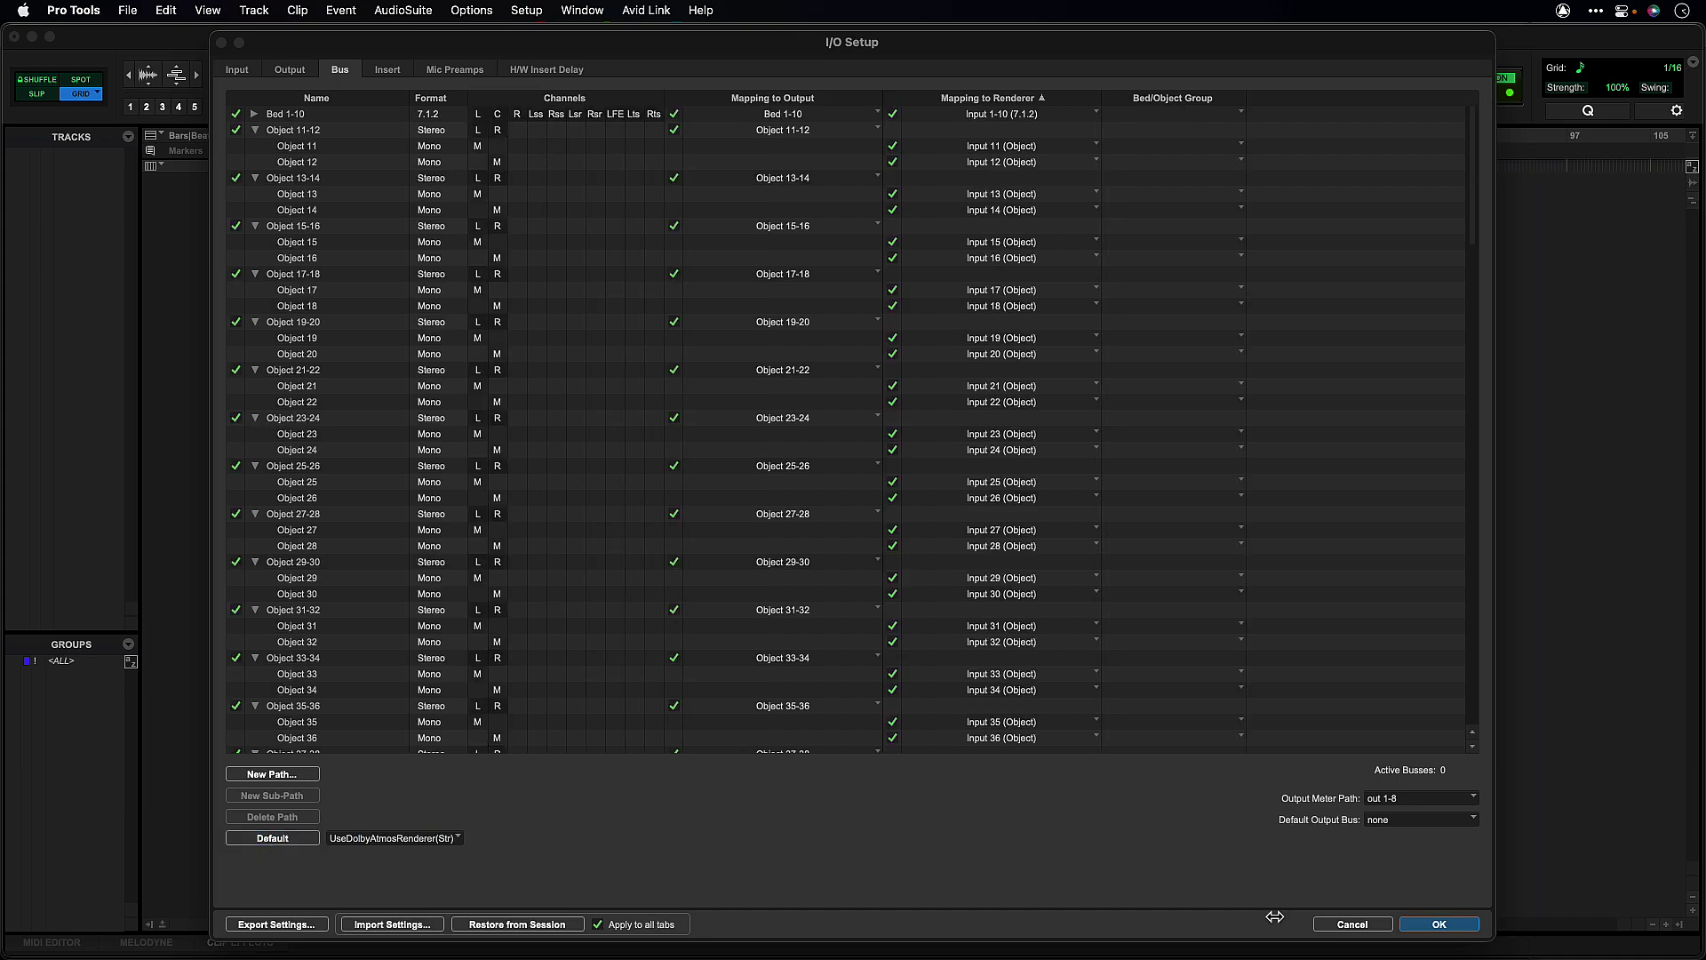
{"action": "left_click", "coordinate": [1439, 924]}
{"action": "key", "text": "alt+semicolon"}
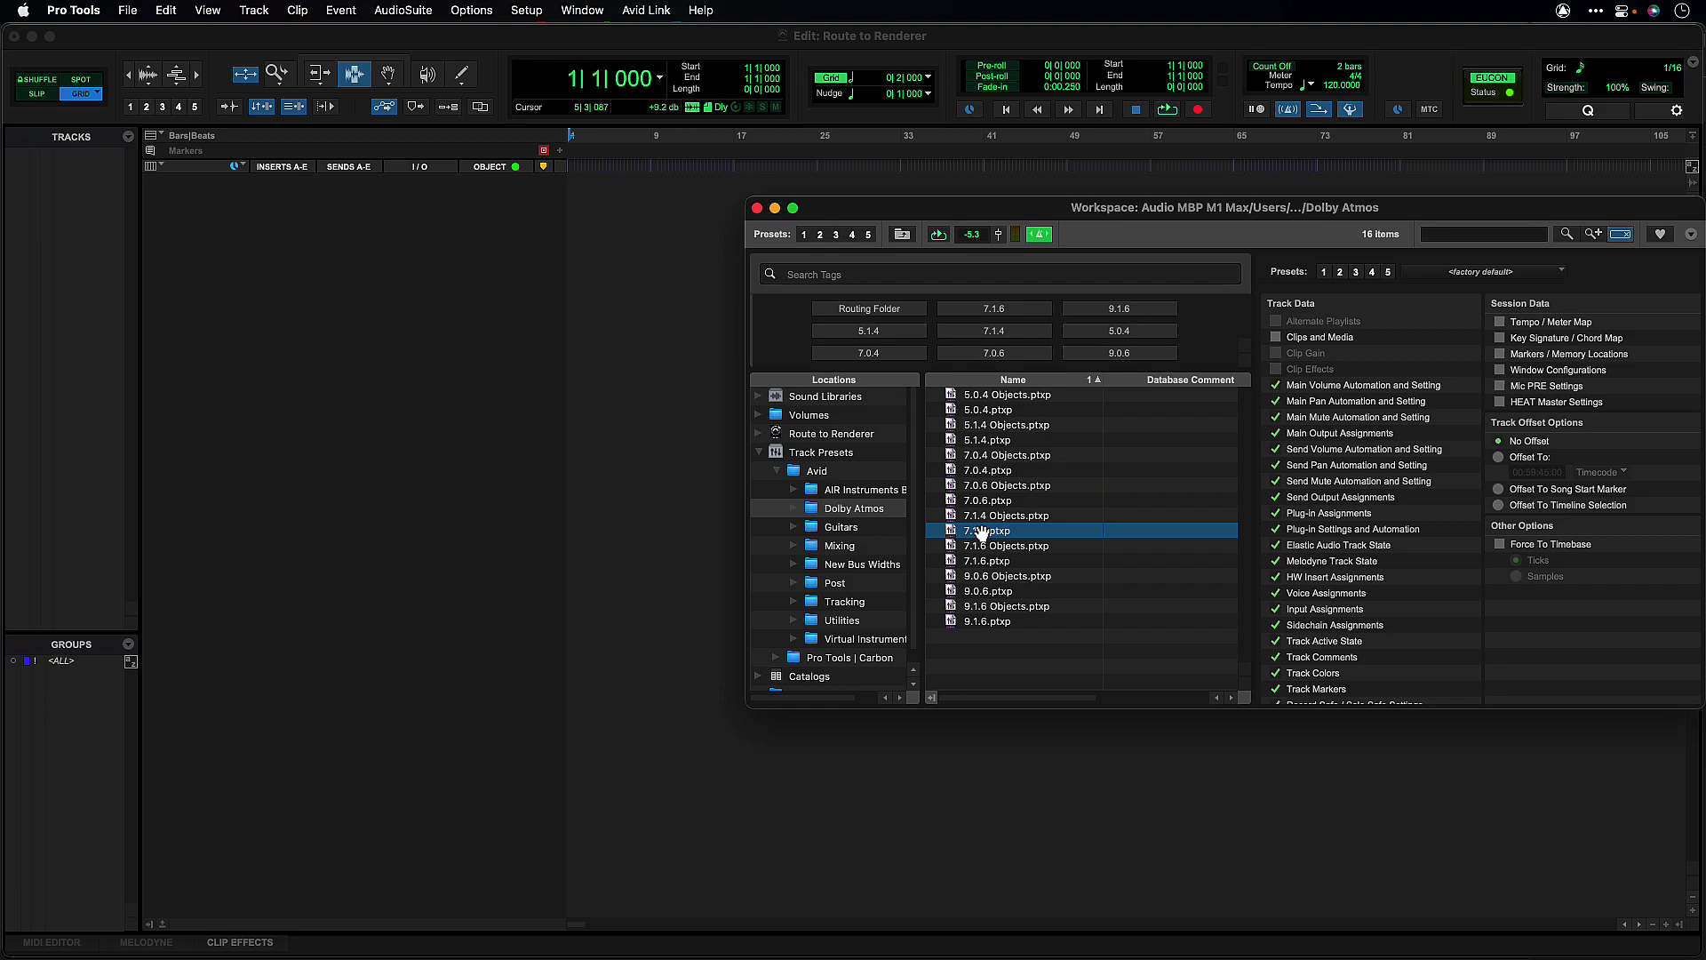
Add and expand the 7.1.4.ptxp folder preset, then also try 7.1.4 Objects.ptxp
{"action": "left_click_drag", "start_coordinate": [981, 533], "coordinate": [677, 418]}
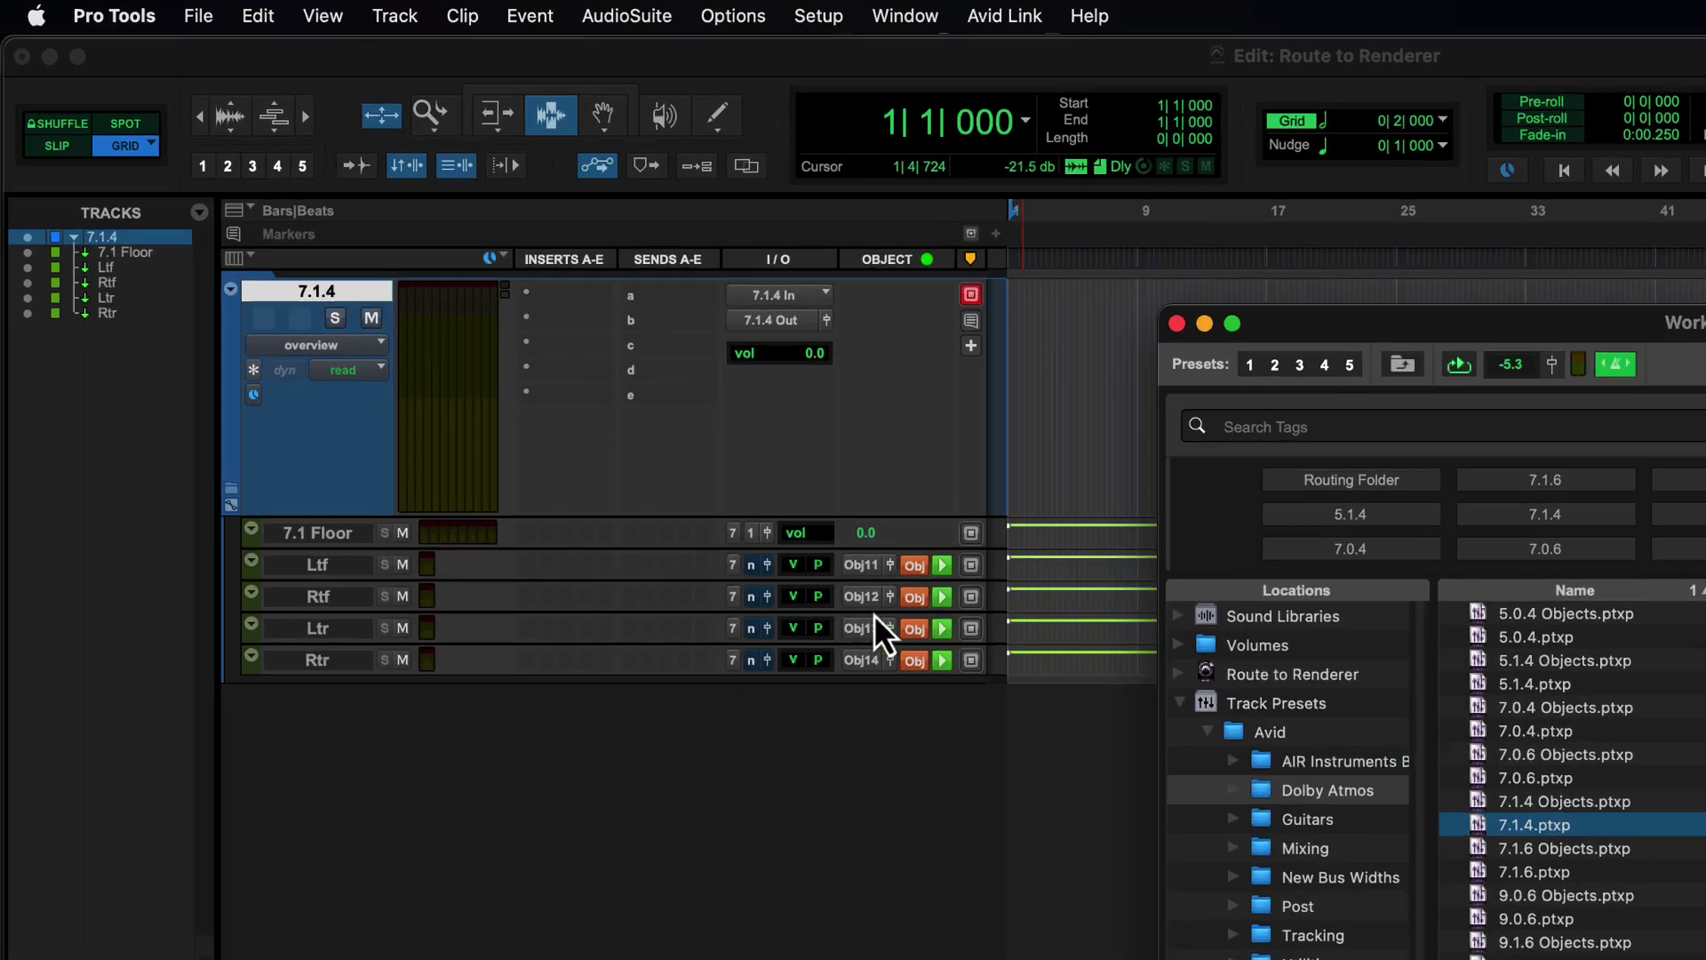
{"action": "key", "text": "alt+semicolon"}
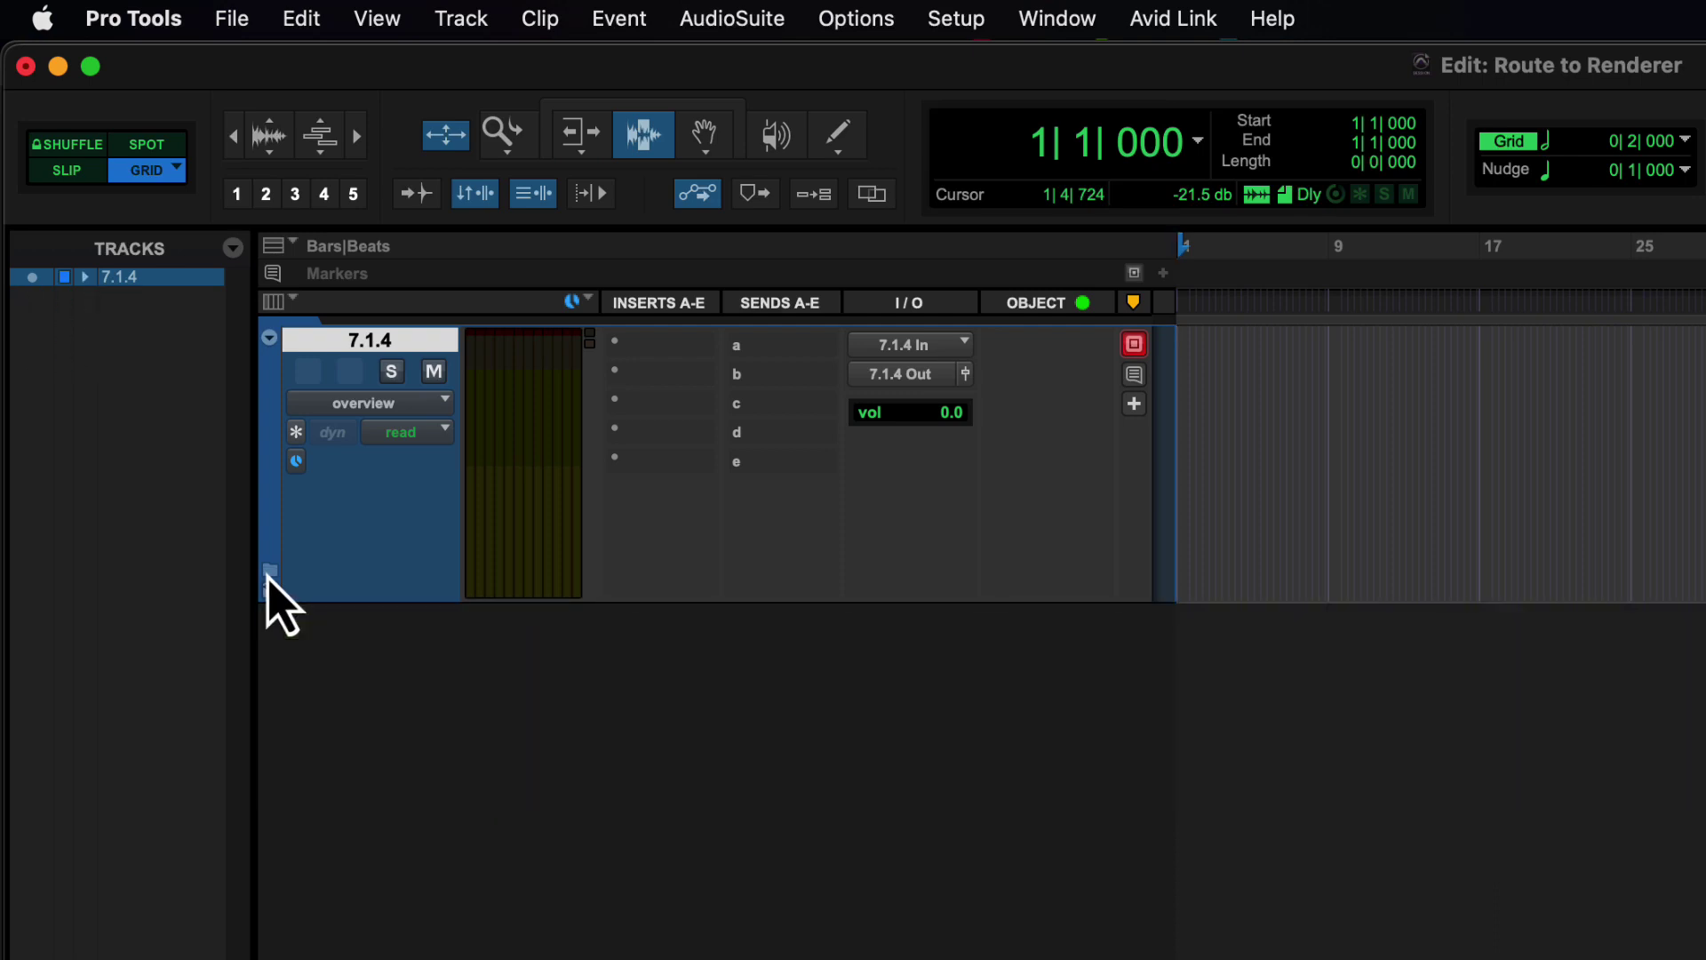
{"action": "left_click", "coordinate": [268, 573]}
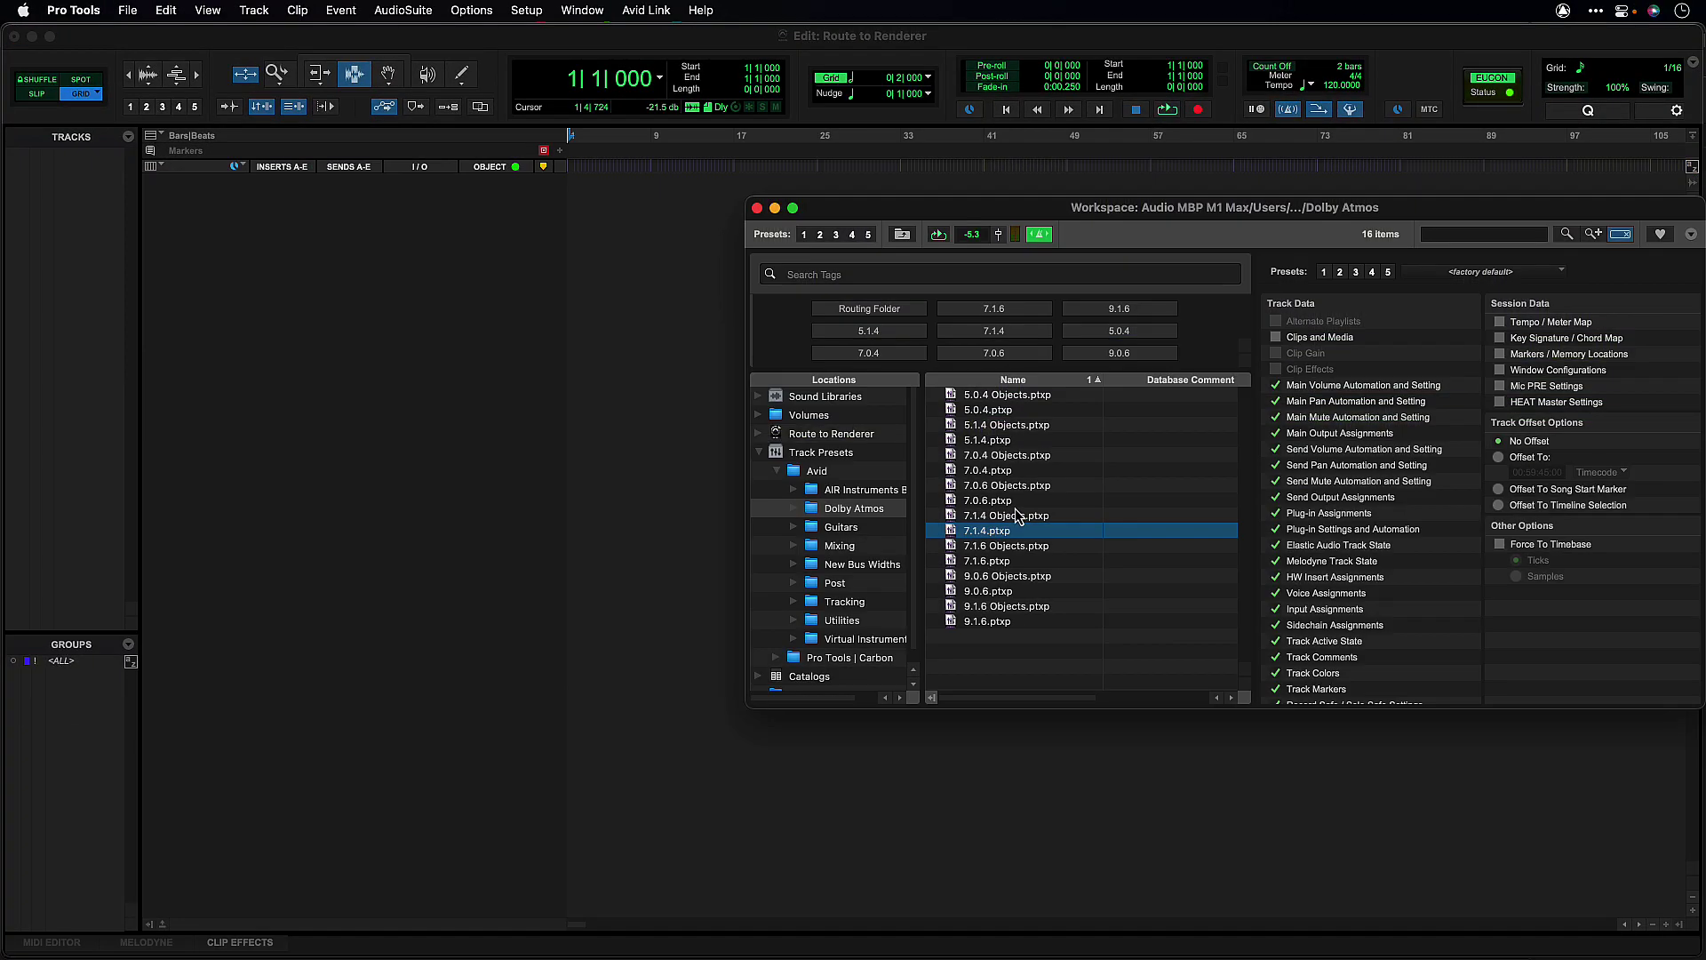
{"action": "left_click_drag", "start_coordinate": [1017, 518], "coordinate": [645, 398]}
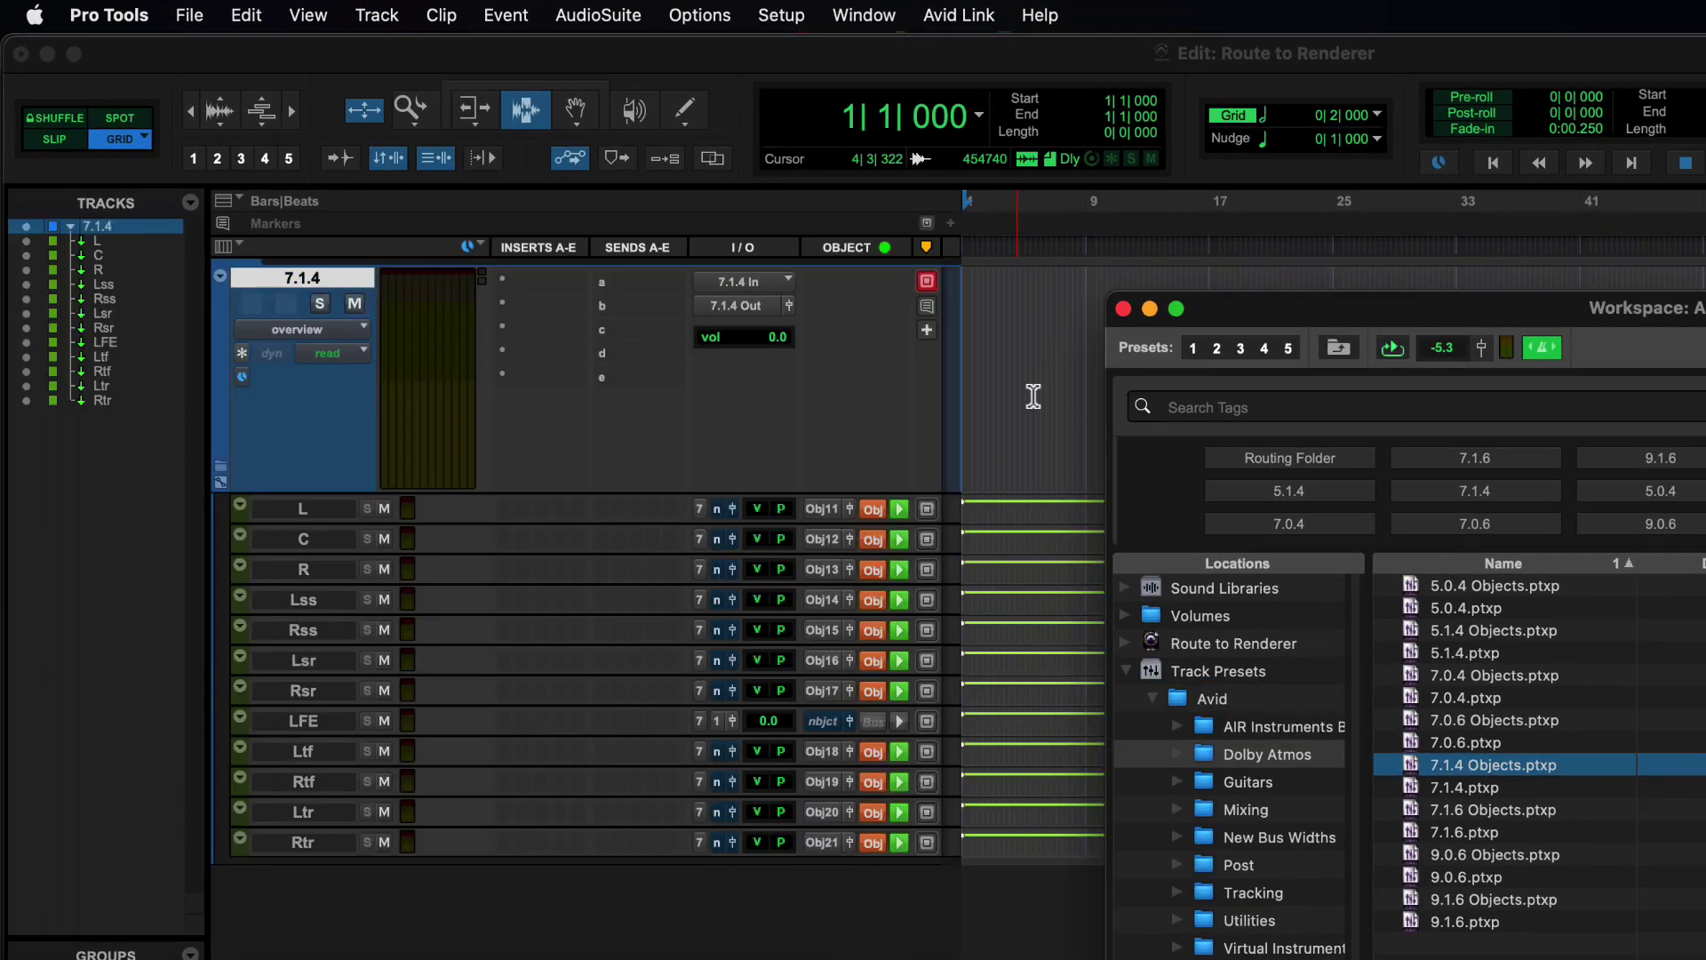
{"action": "left_click", "coordinate": [1089, 333]}
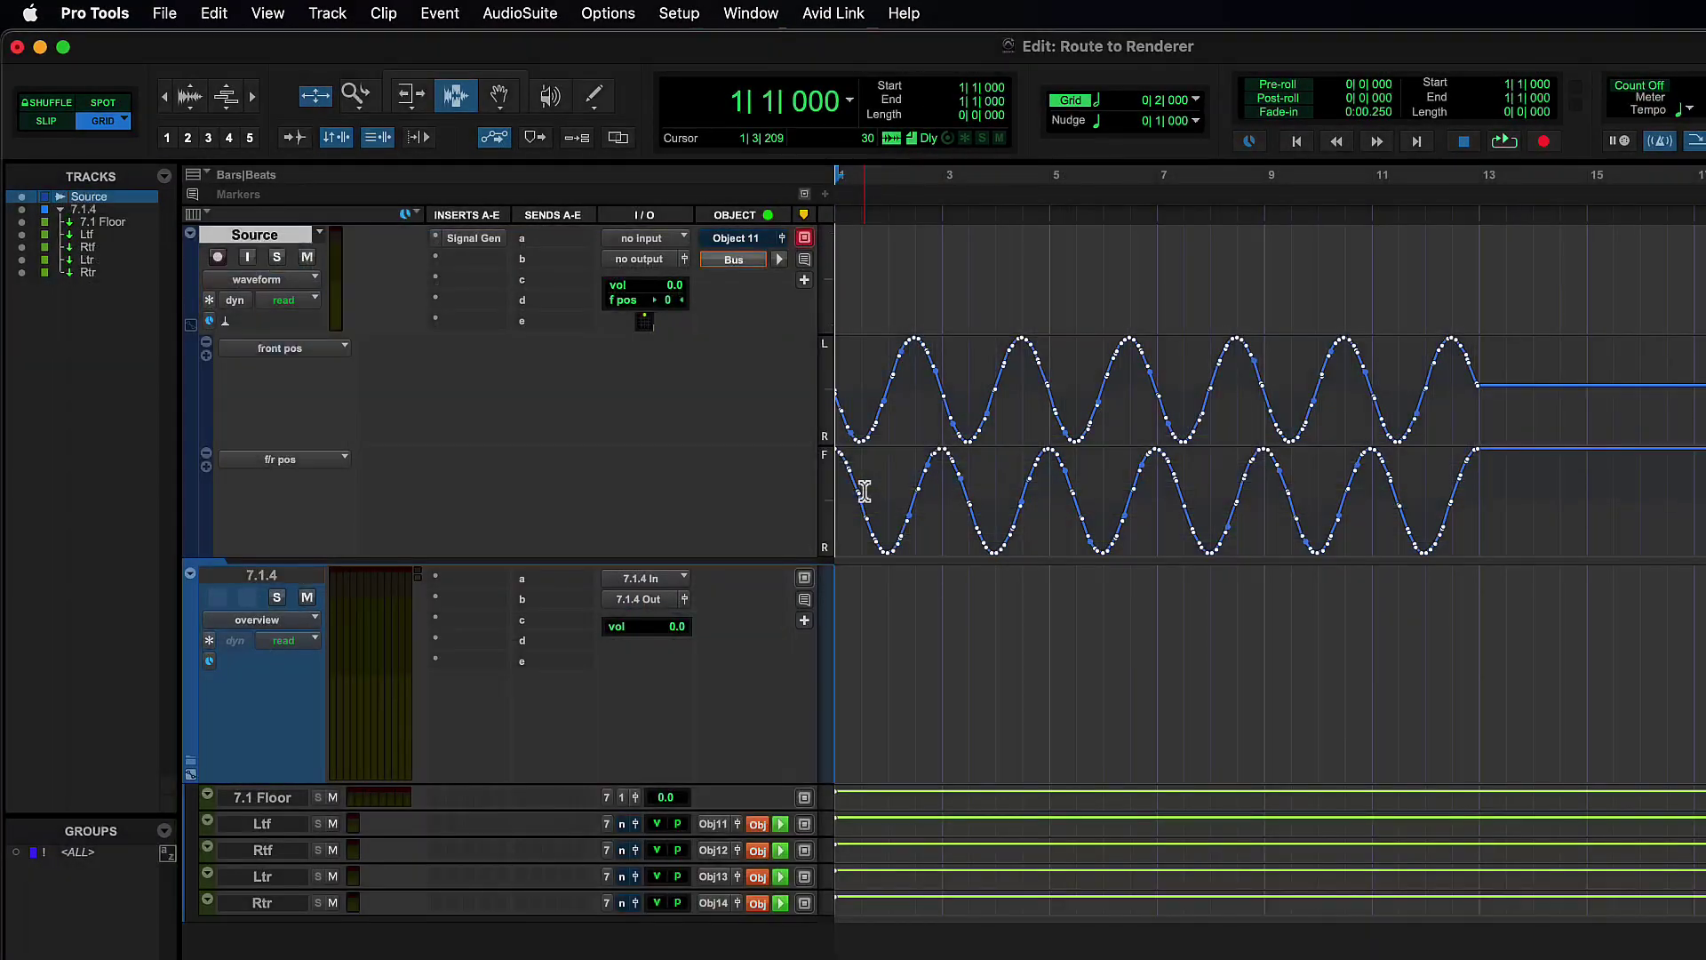
Route the Source track's output to the 7.1.4 In (7.1.4) bus
{"action": "left_click", "coordinate": [640, 258]}
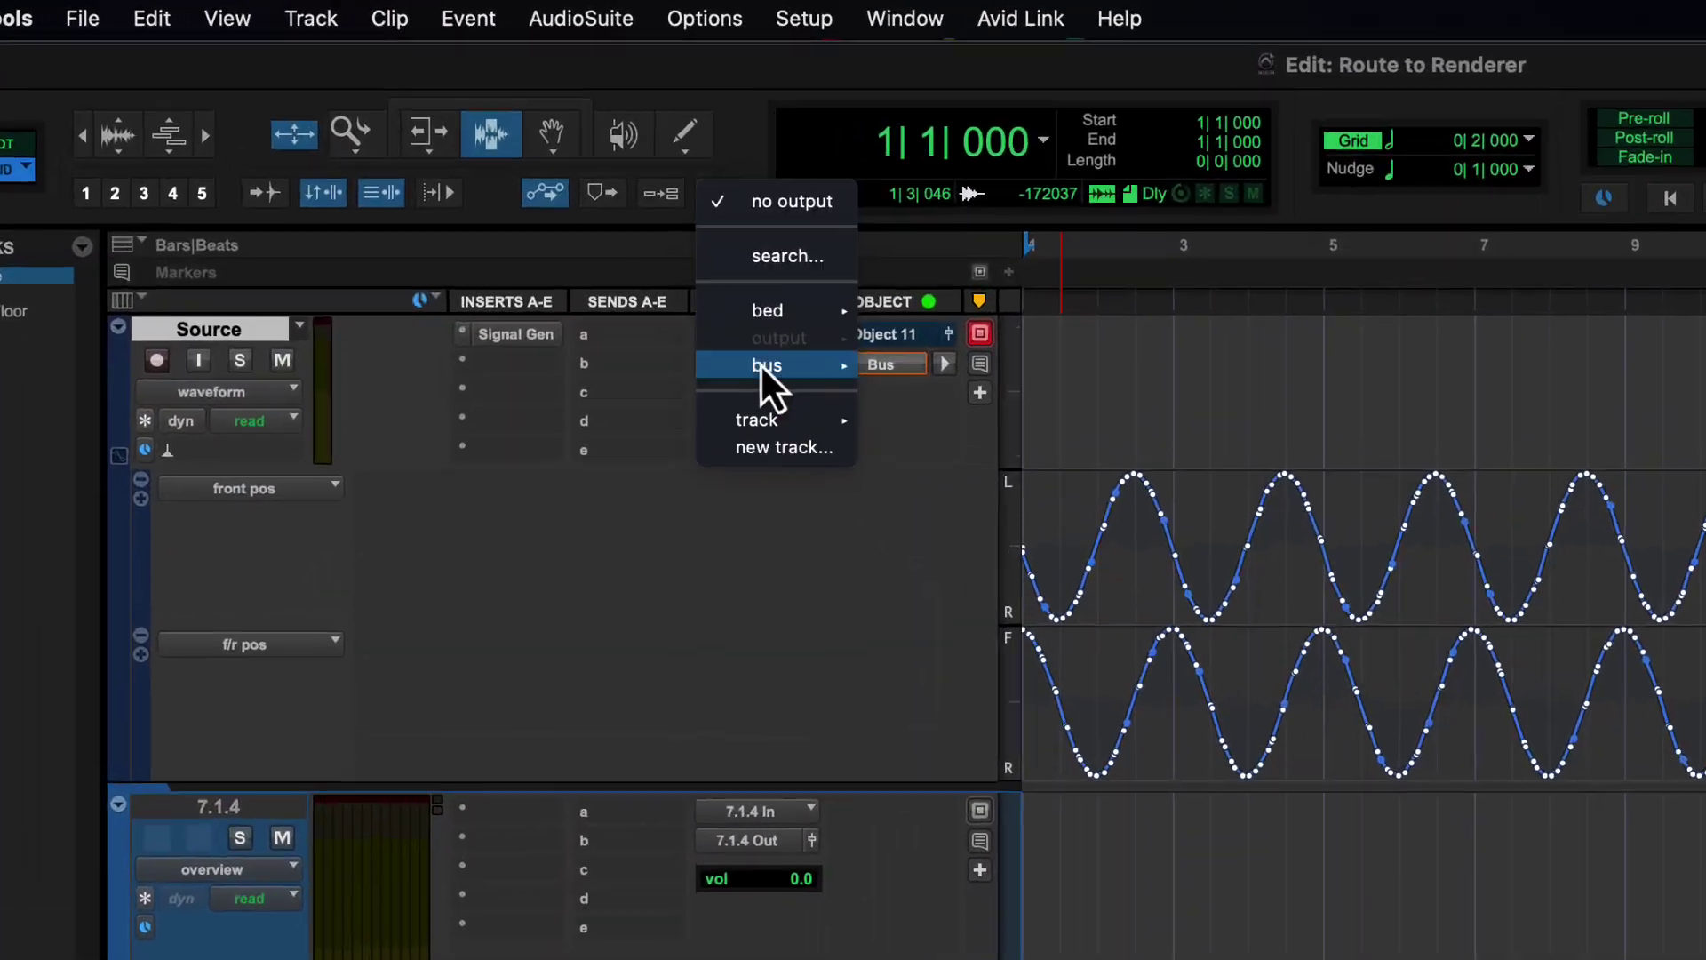
{"action": "mouse_move", "coordinate": [648, 261]}
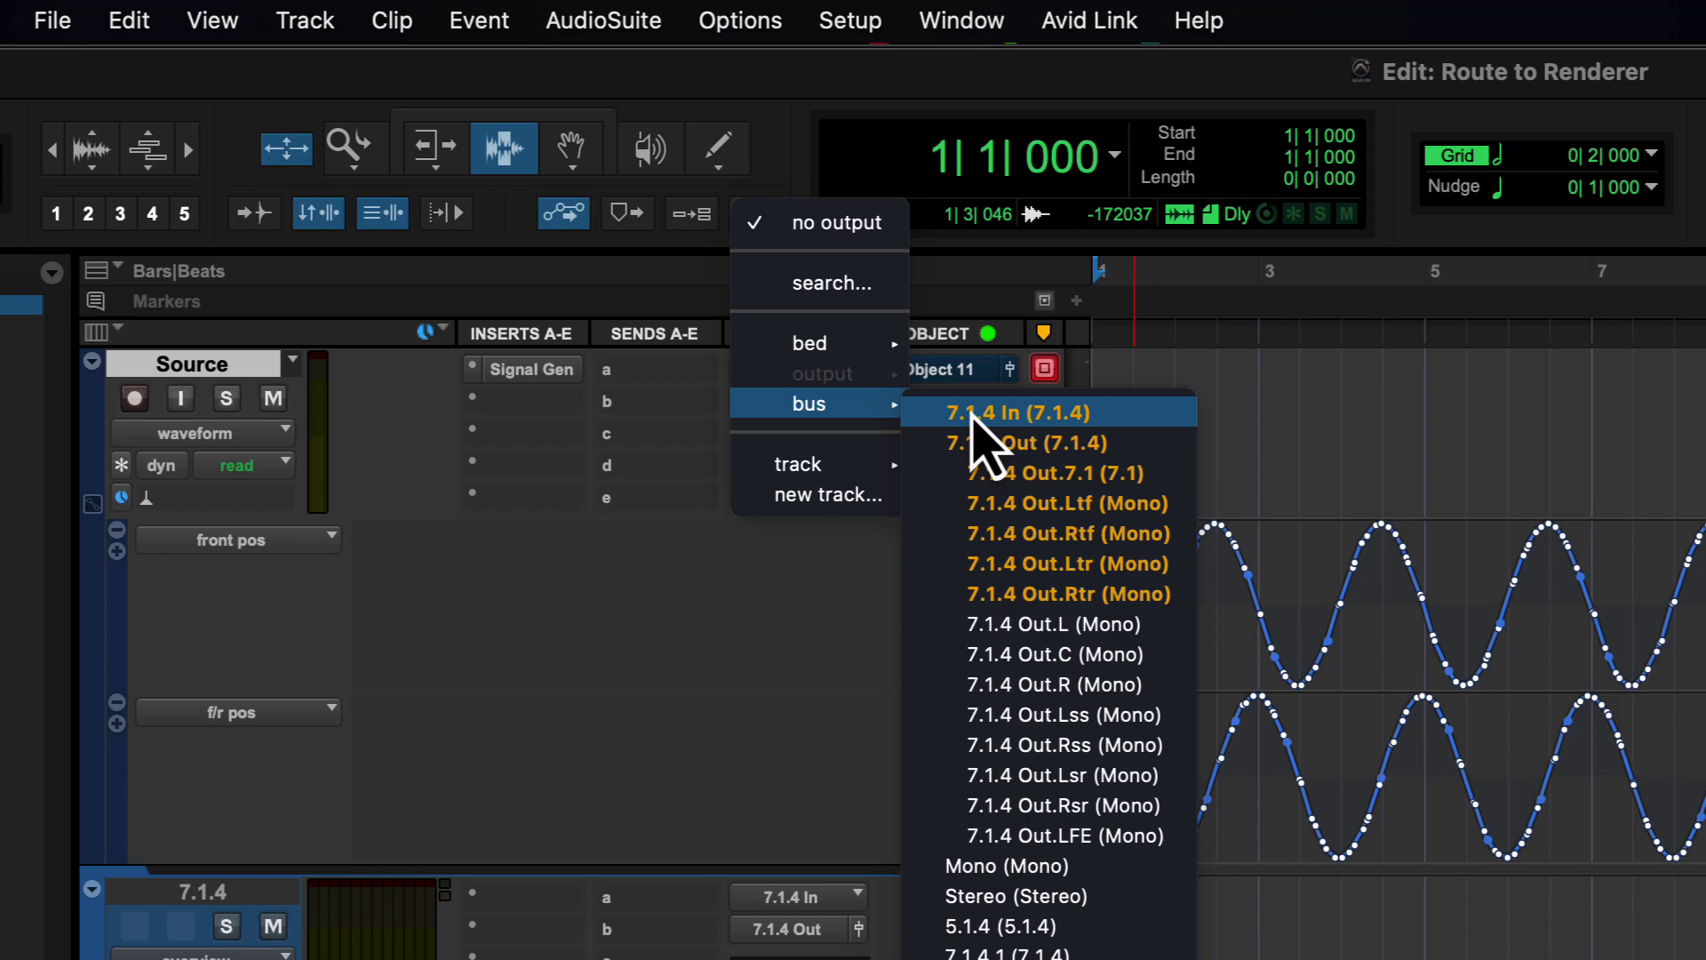
{"action": "left_click", "coordinate": [978, 413]}
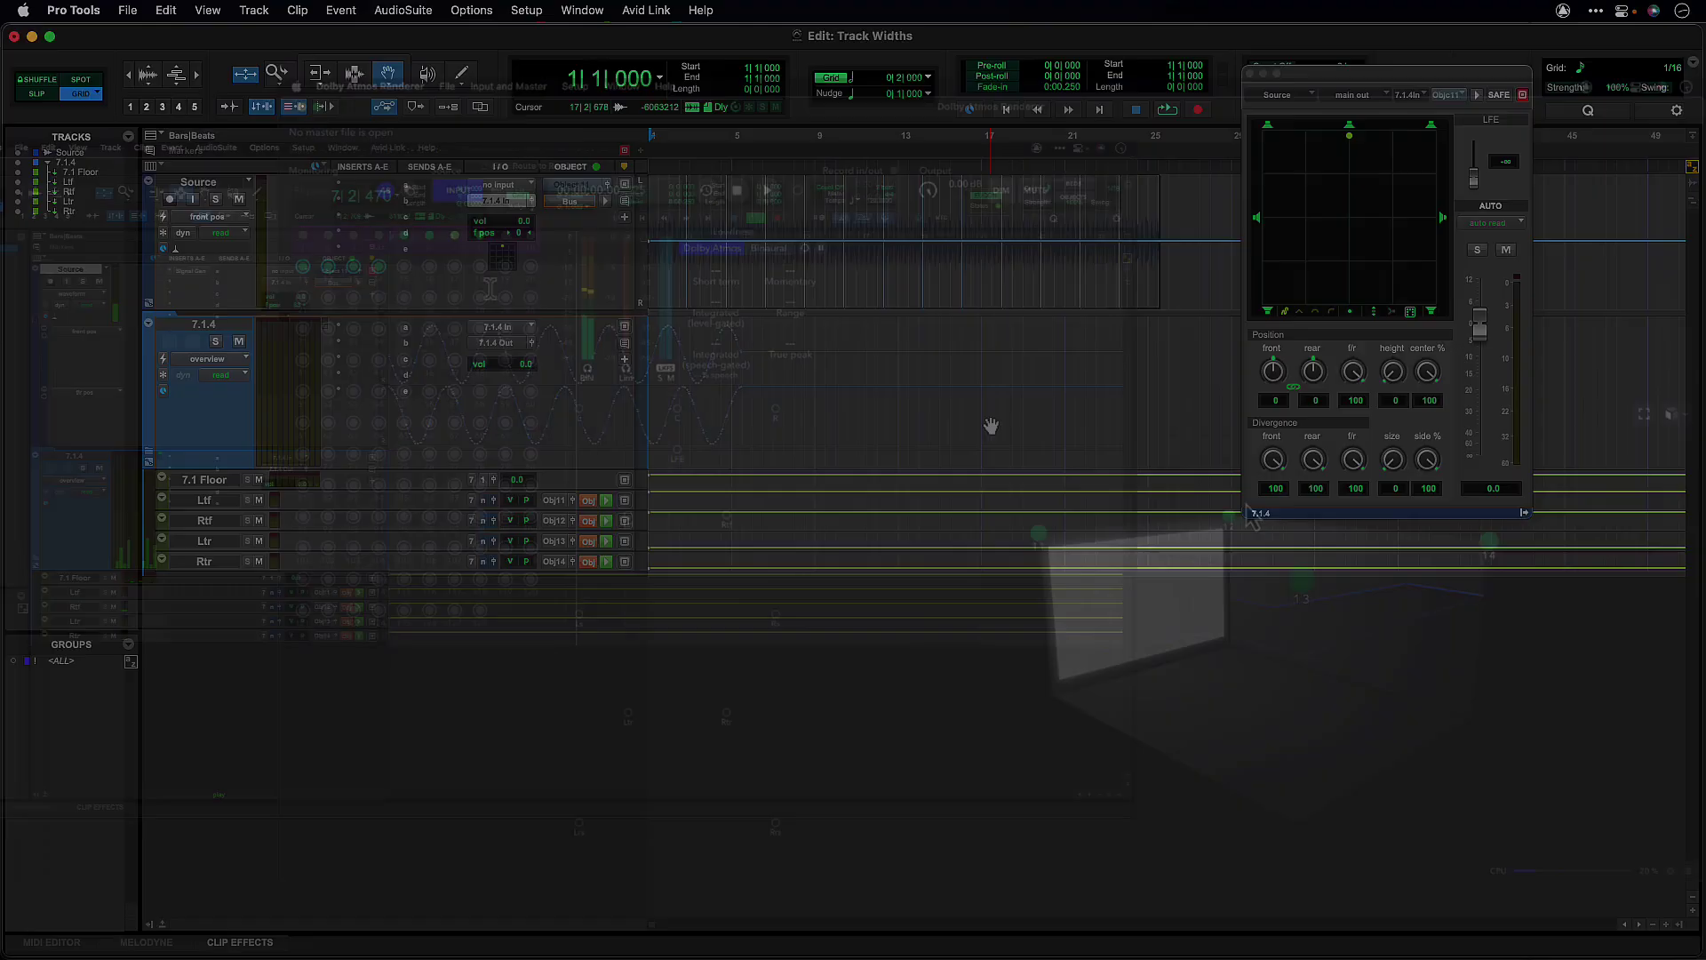
{"action": "key", "text": "super+shift+n"}
Create the five new tracks in 7.1.4 channel format
{"action": "left_click", "coordinate": [711, 356]}
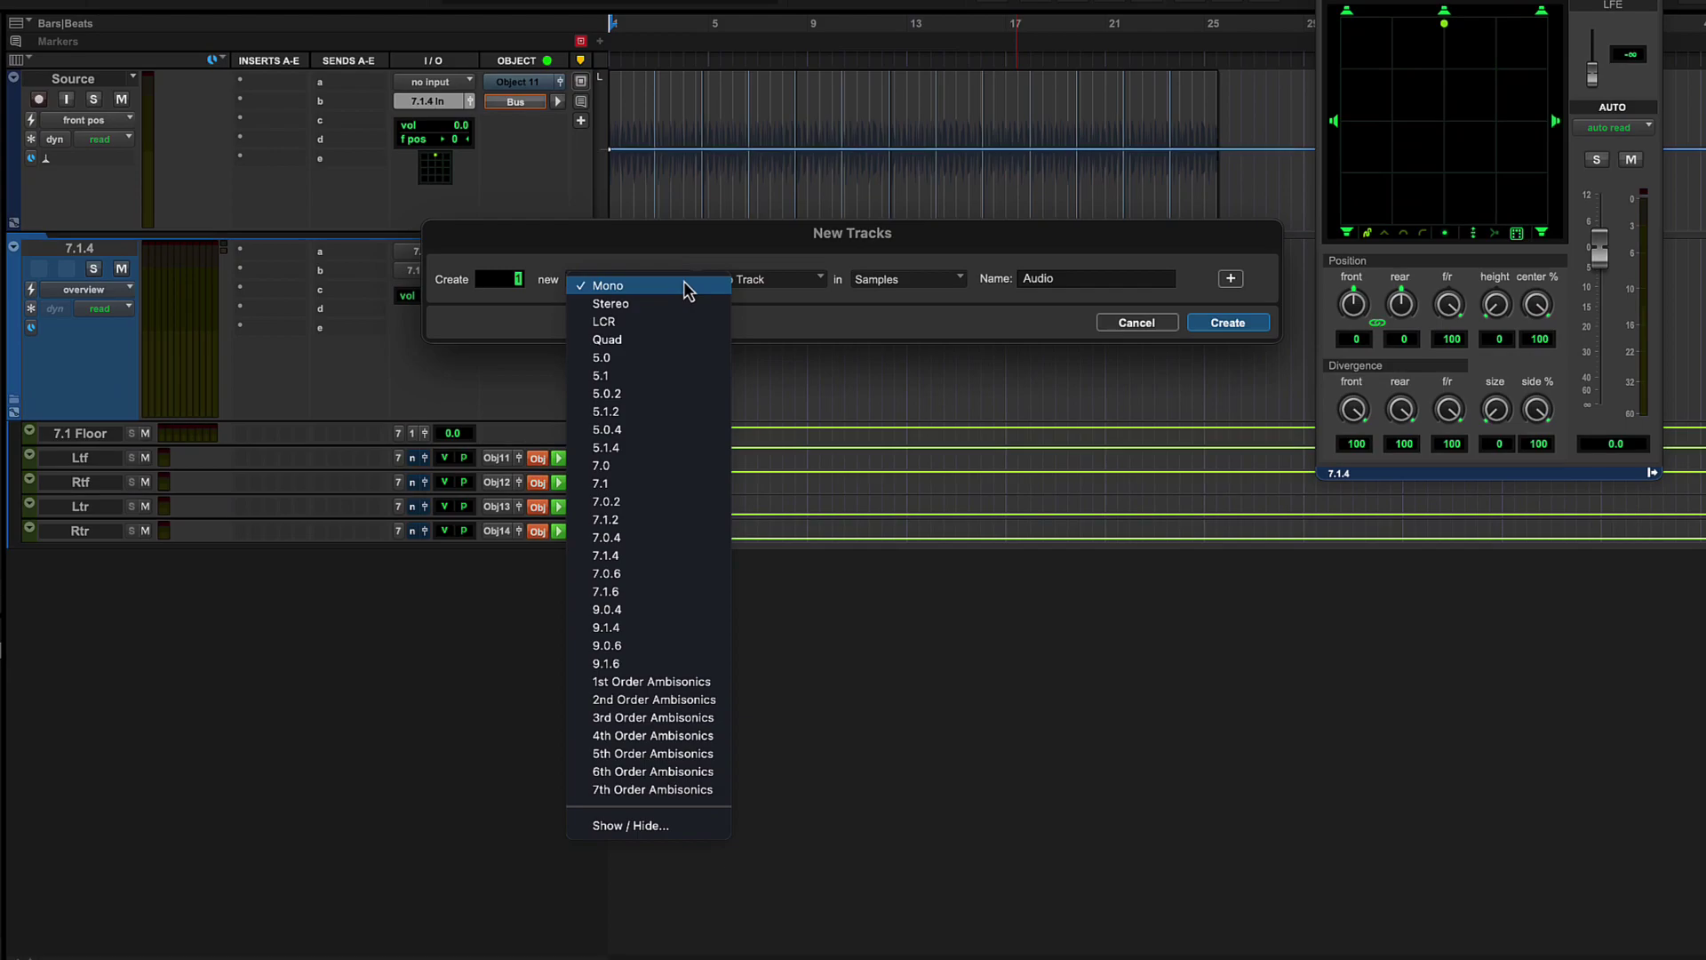
{"action": "left_click", "coordinate": [605, 555]}
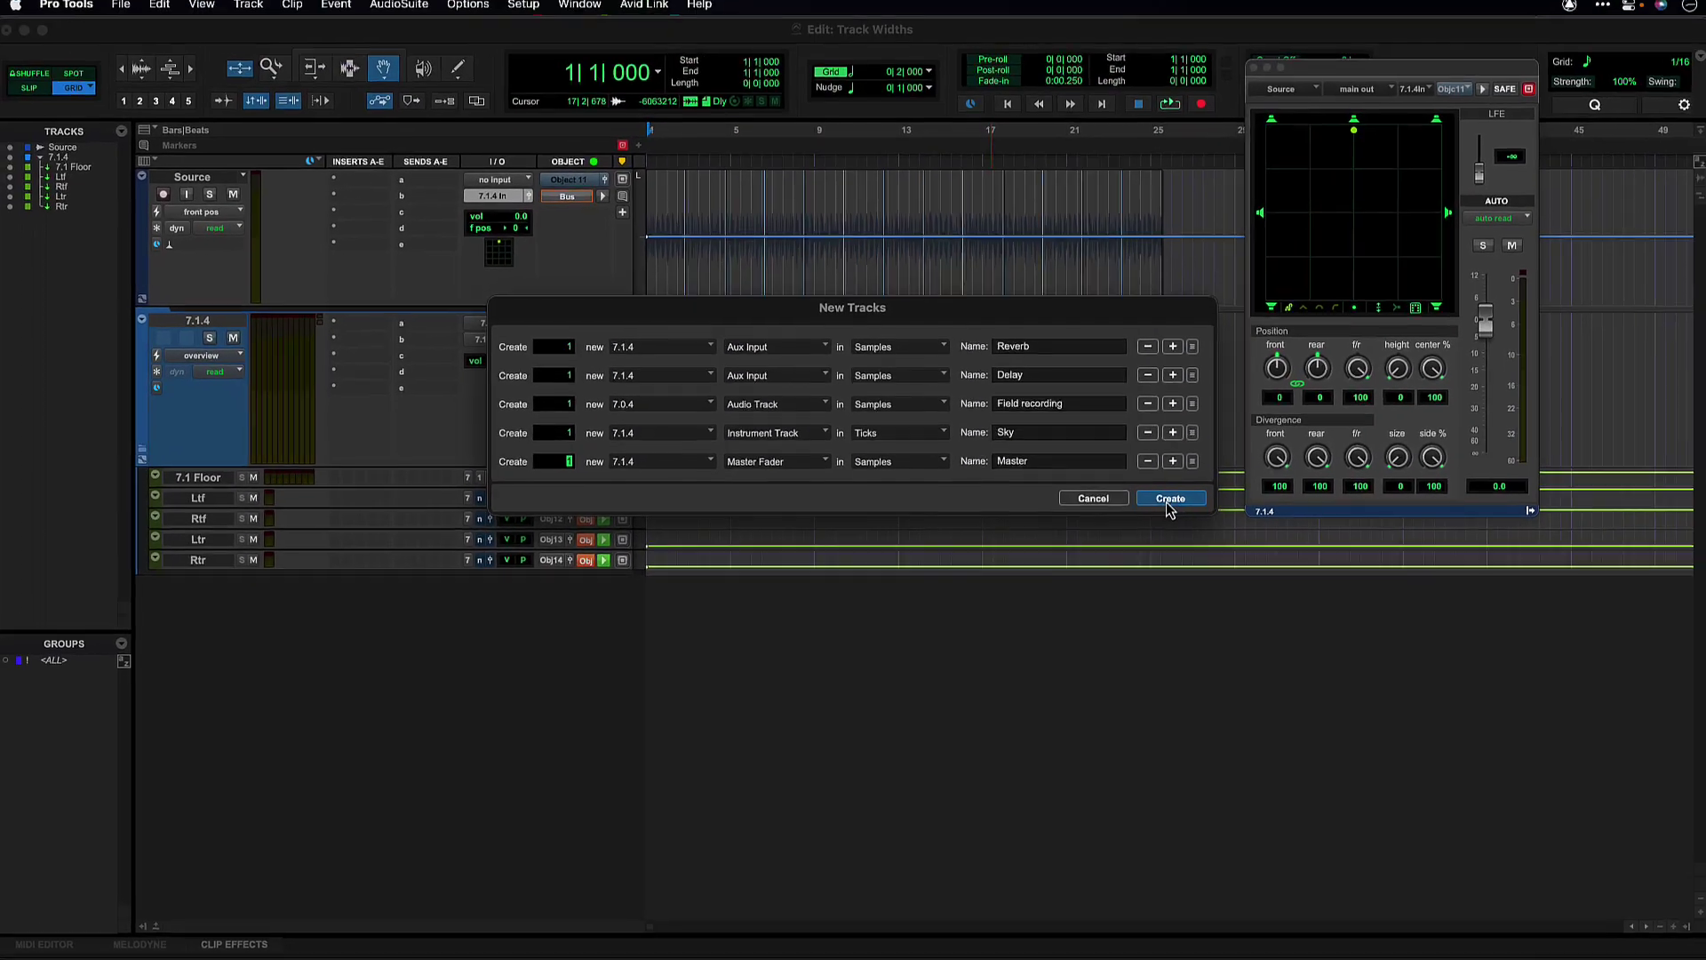
{"action": "left_click", "coordinate": [1169, 498]}
Send Source to the Reverb (7.1.4) track on send a and Delay (7.1.4) on send b
{"action": "left_click", "coordinate": [425, 179]}
{"action": "mouse_move", "coordinate": [515, 274]}
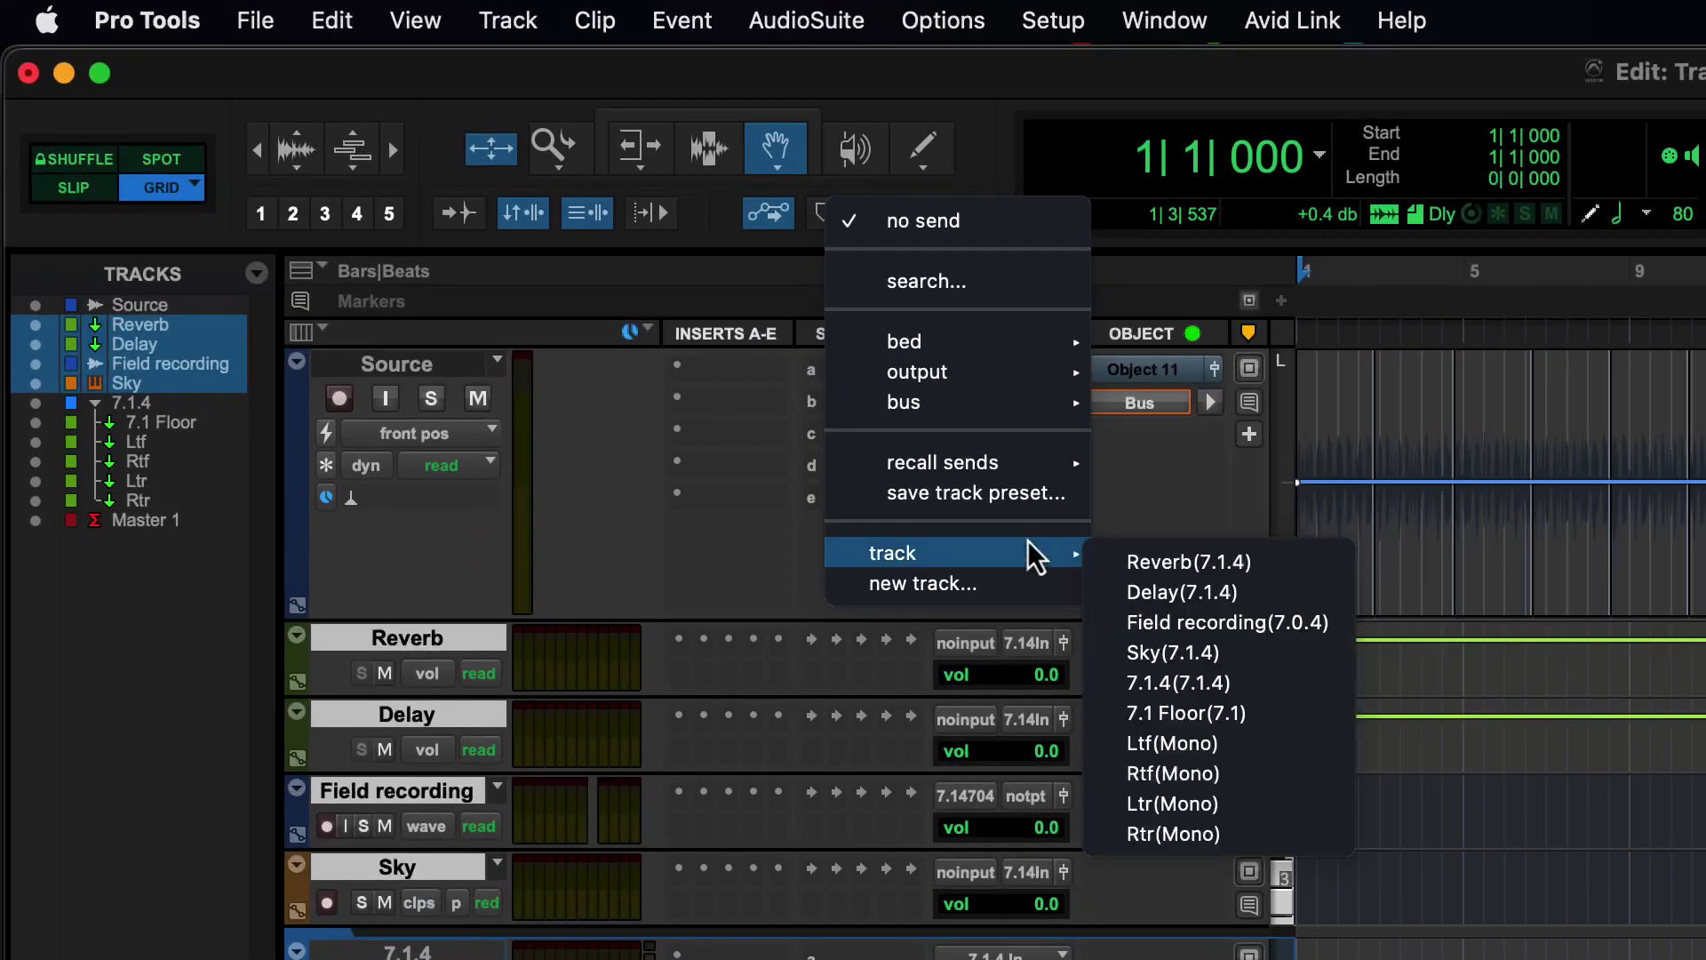
{"action": "left_click", "coordinate": [1301, 570]}
{"action": "left_click", "coordinate": [879, 413]}
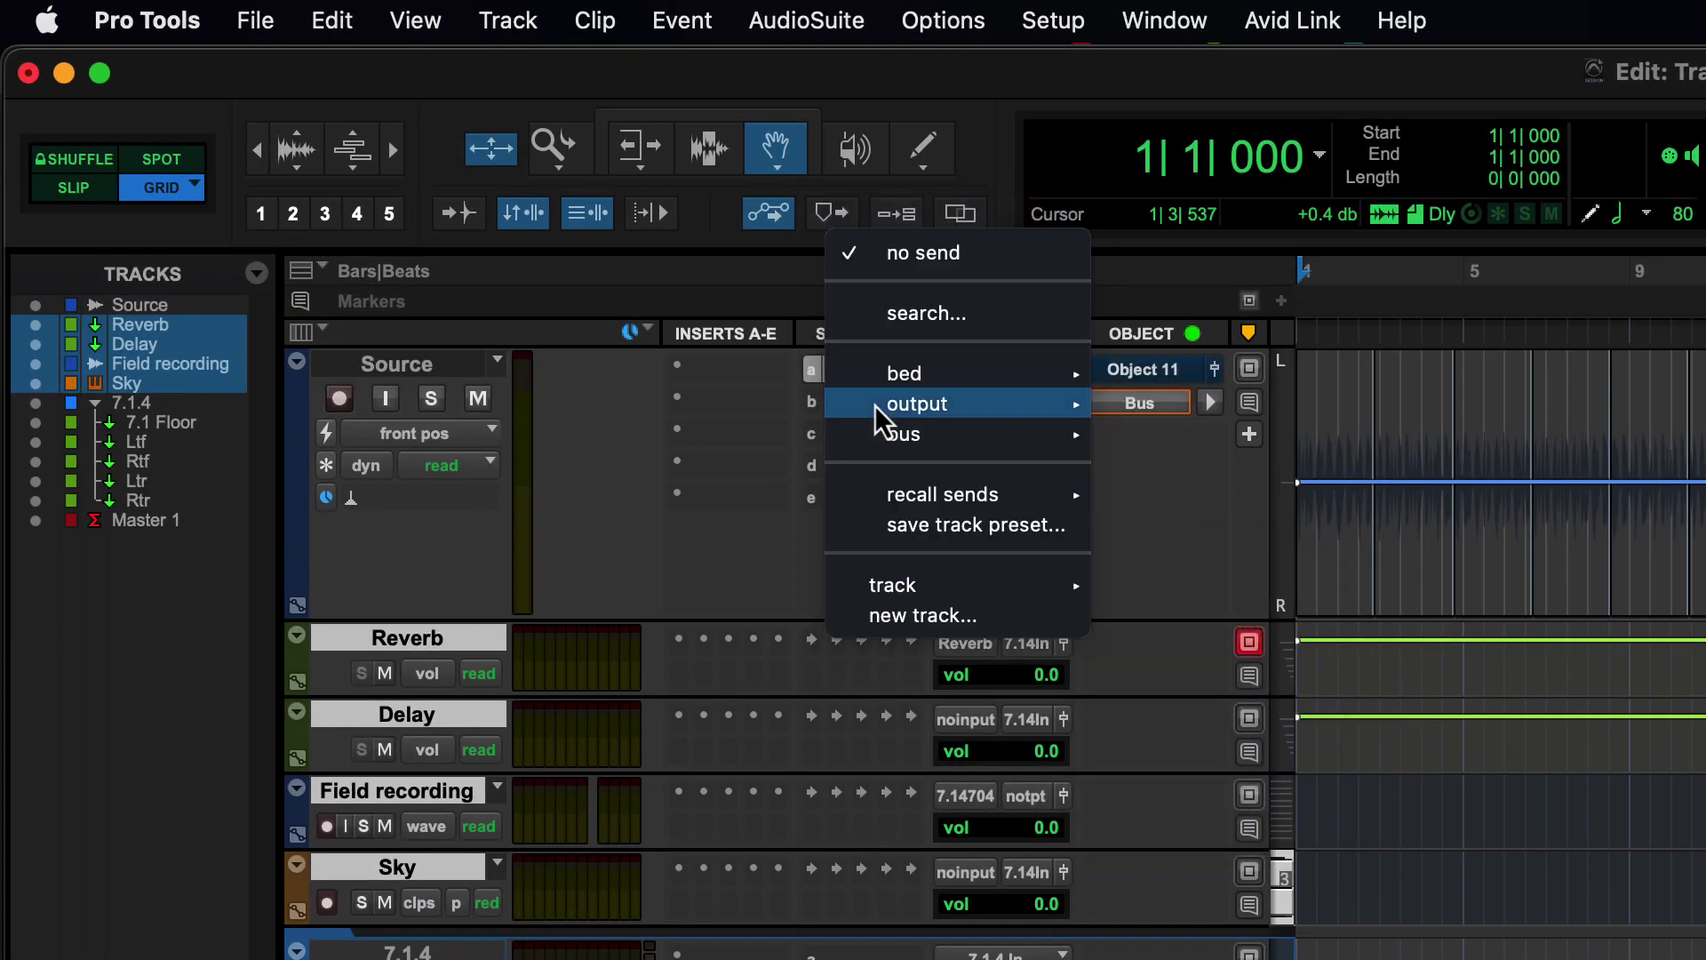
{"action": "mouse_move", "coordinate": [1066, 582]}
{"action": "left_click", "coordinate": [1160, 620]}
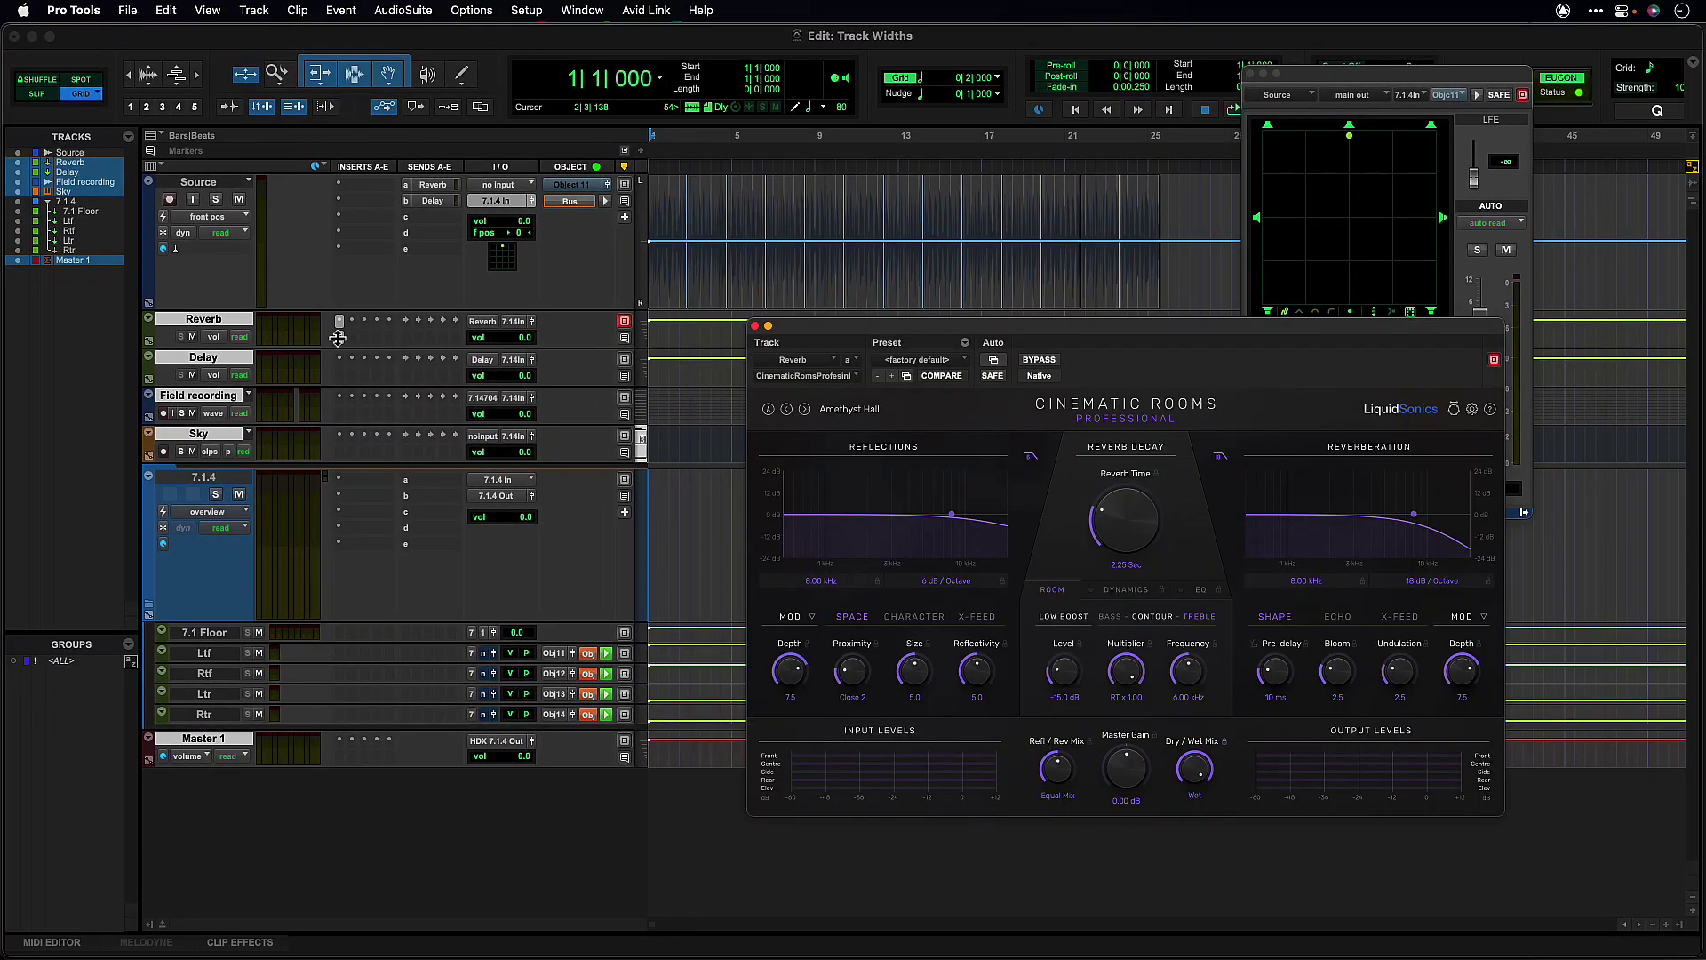
Insert the Slapper (7.1.4) delay on the Delay track
{"action": "left_click", "coordinate": [339, 337]}
{"action": "type", "text": "slapp"}
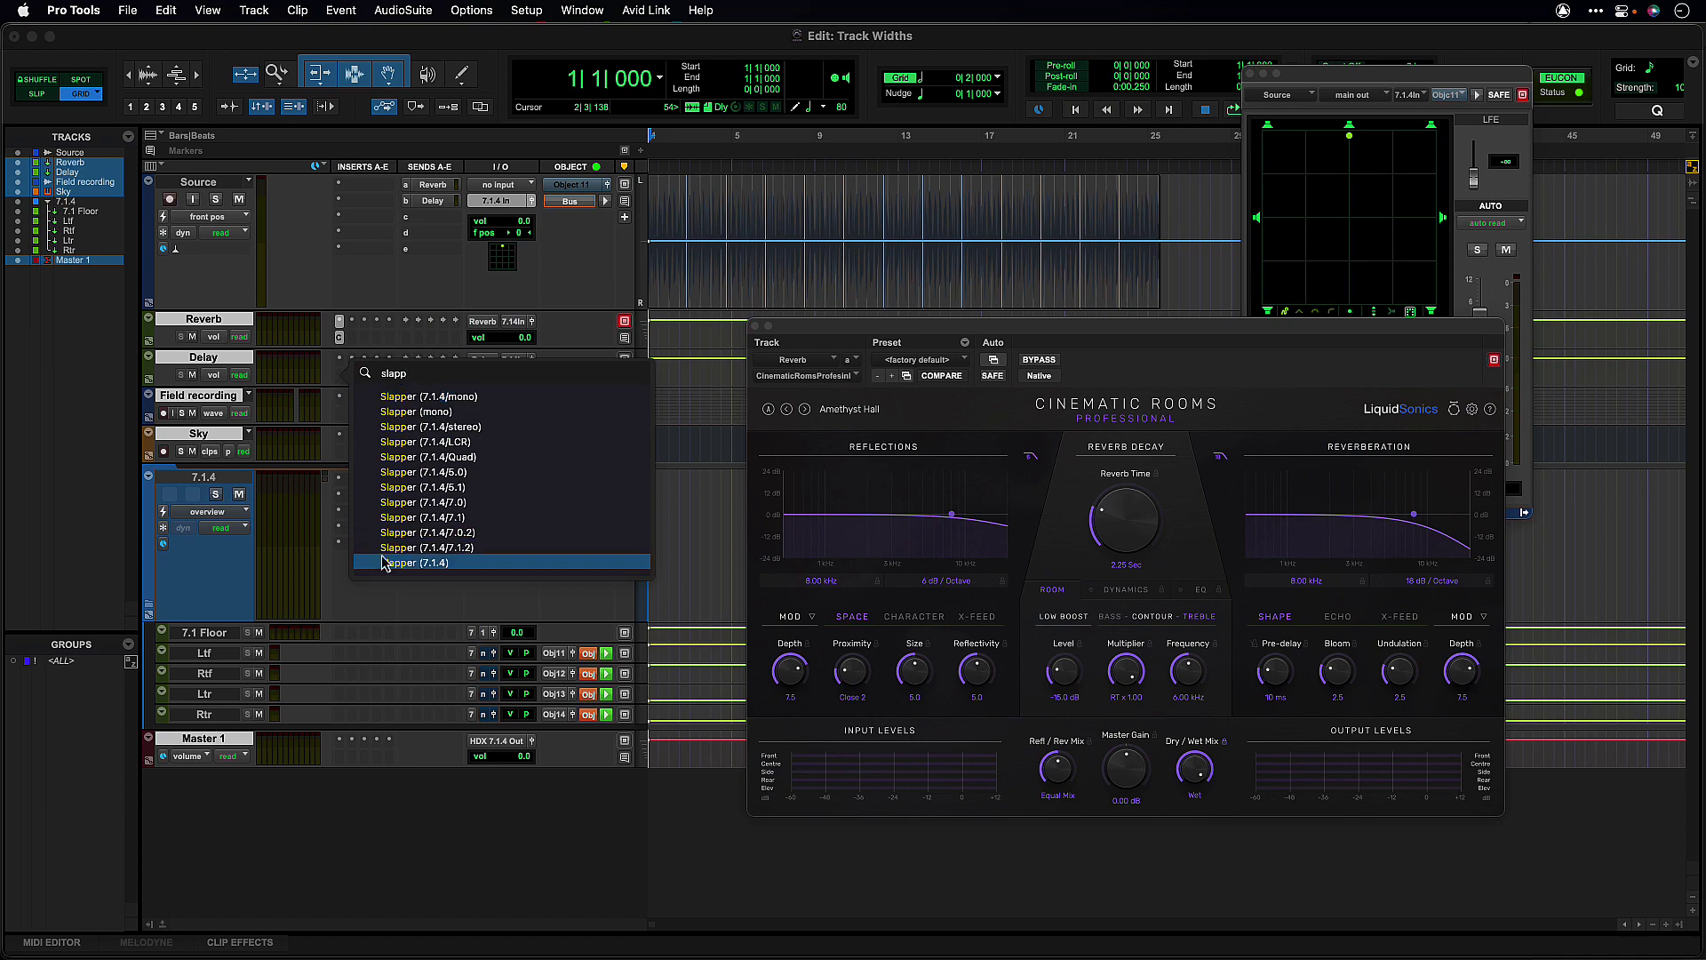
{"action": "left_click", "coordinate": [388, 563]}
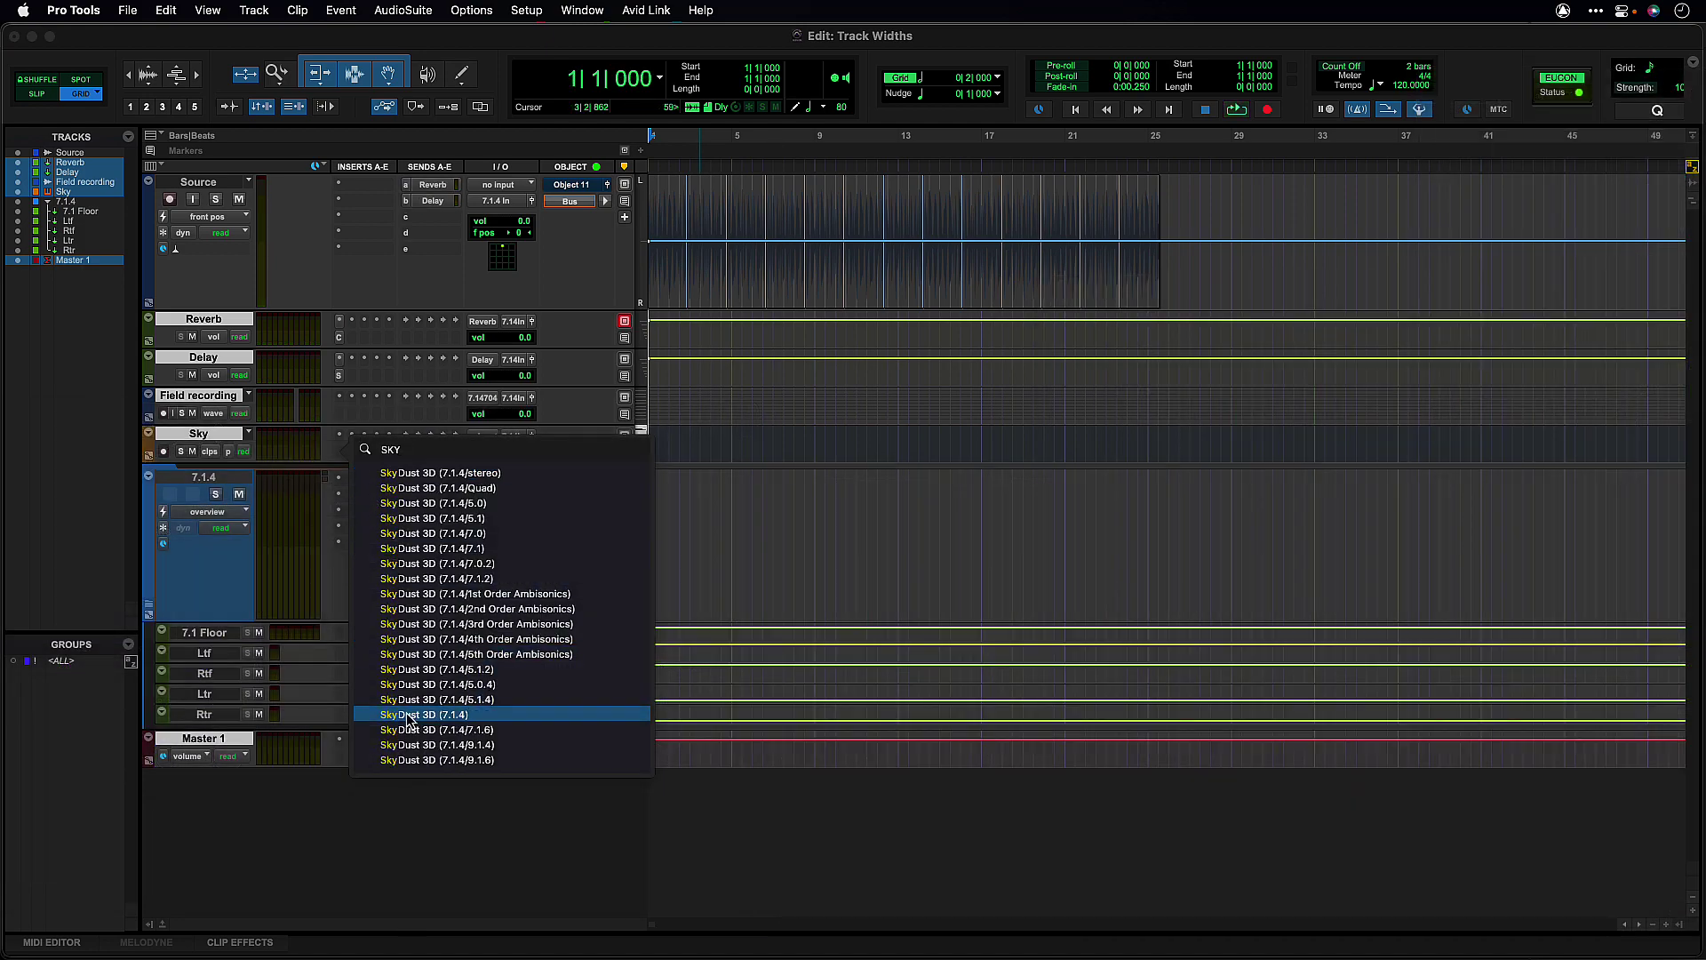
Load SkyDust 3D with the Andromoa preset on Sky and play test chords
{"action": "left_click", "coordinate": [408, 715]}
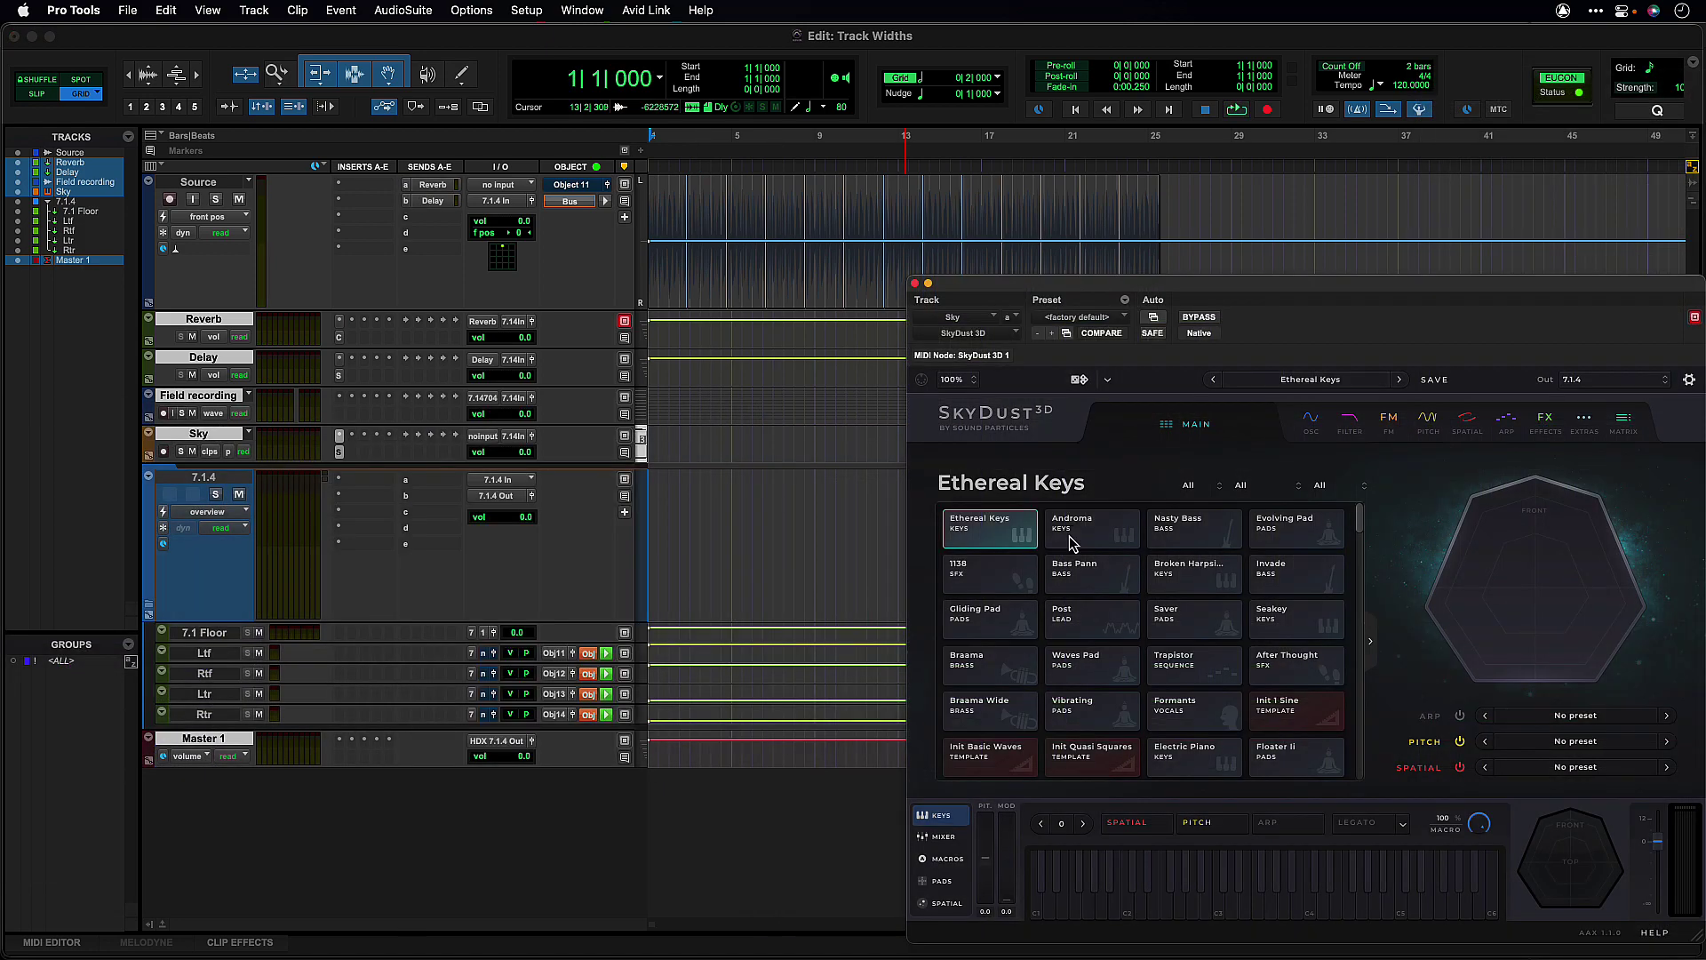
{"action": "left_click", "coordinate": [1069, 536]}
{"action": "key", "text": "alt+k"}
{"action": "key", "text": "s"}
{"action": "key", "text": "g"}
{"action": "key", "text": "j"}
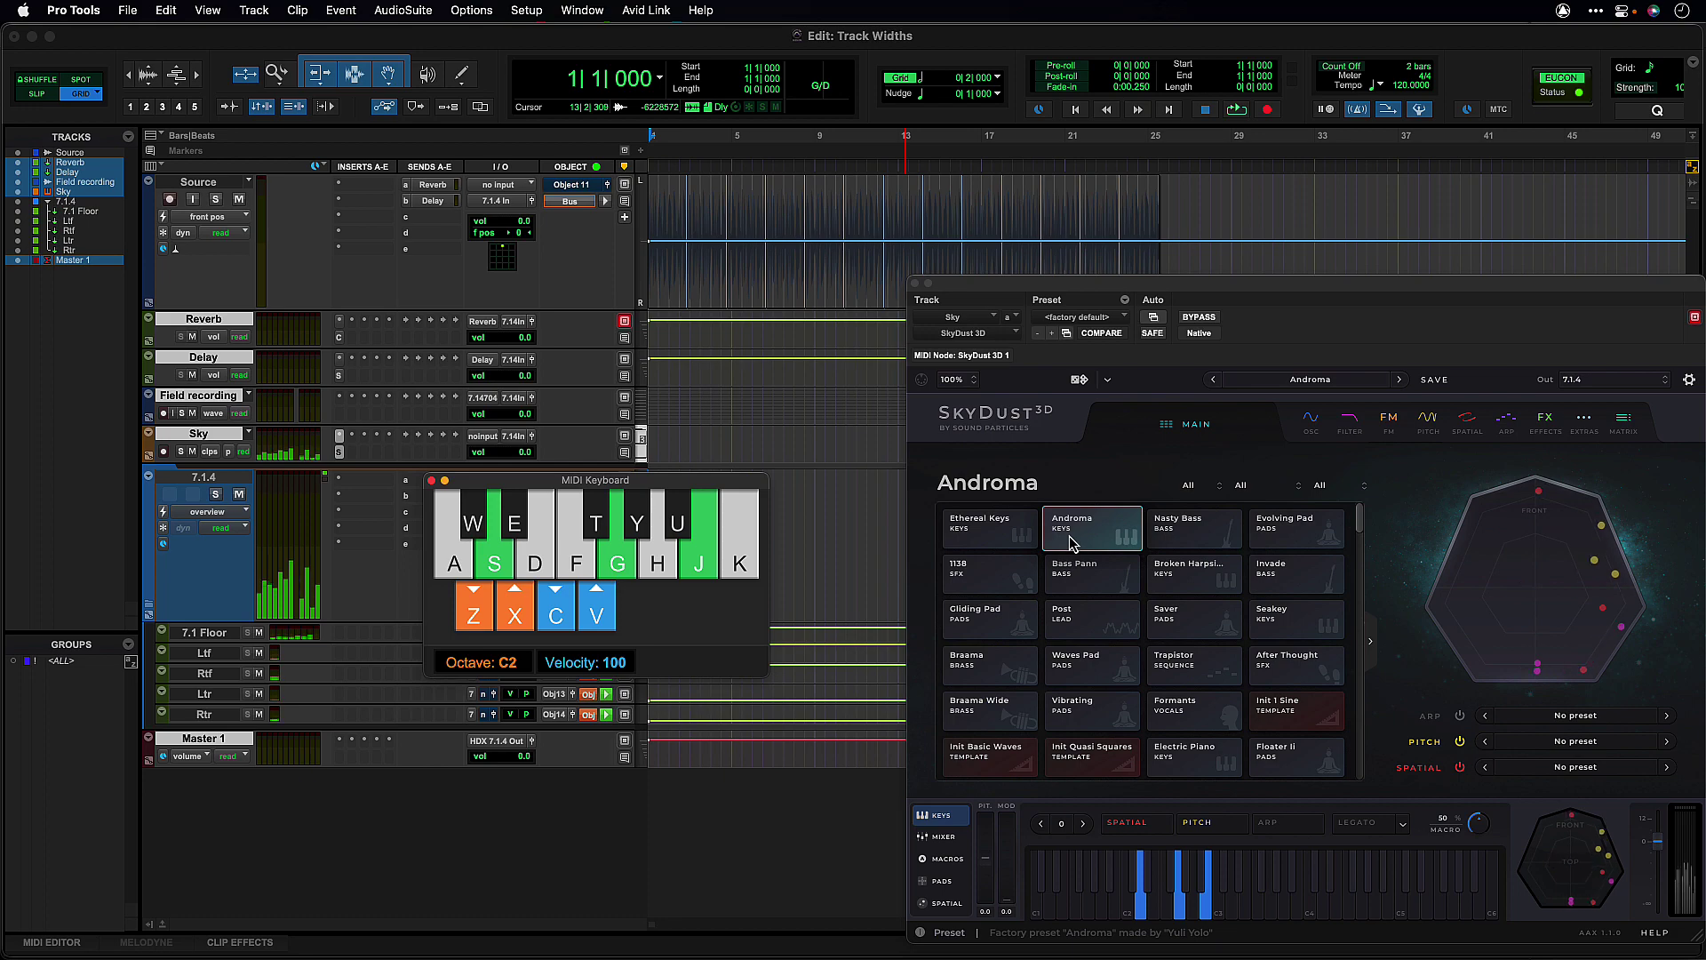
{"action": "key", "text": "d"}
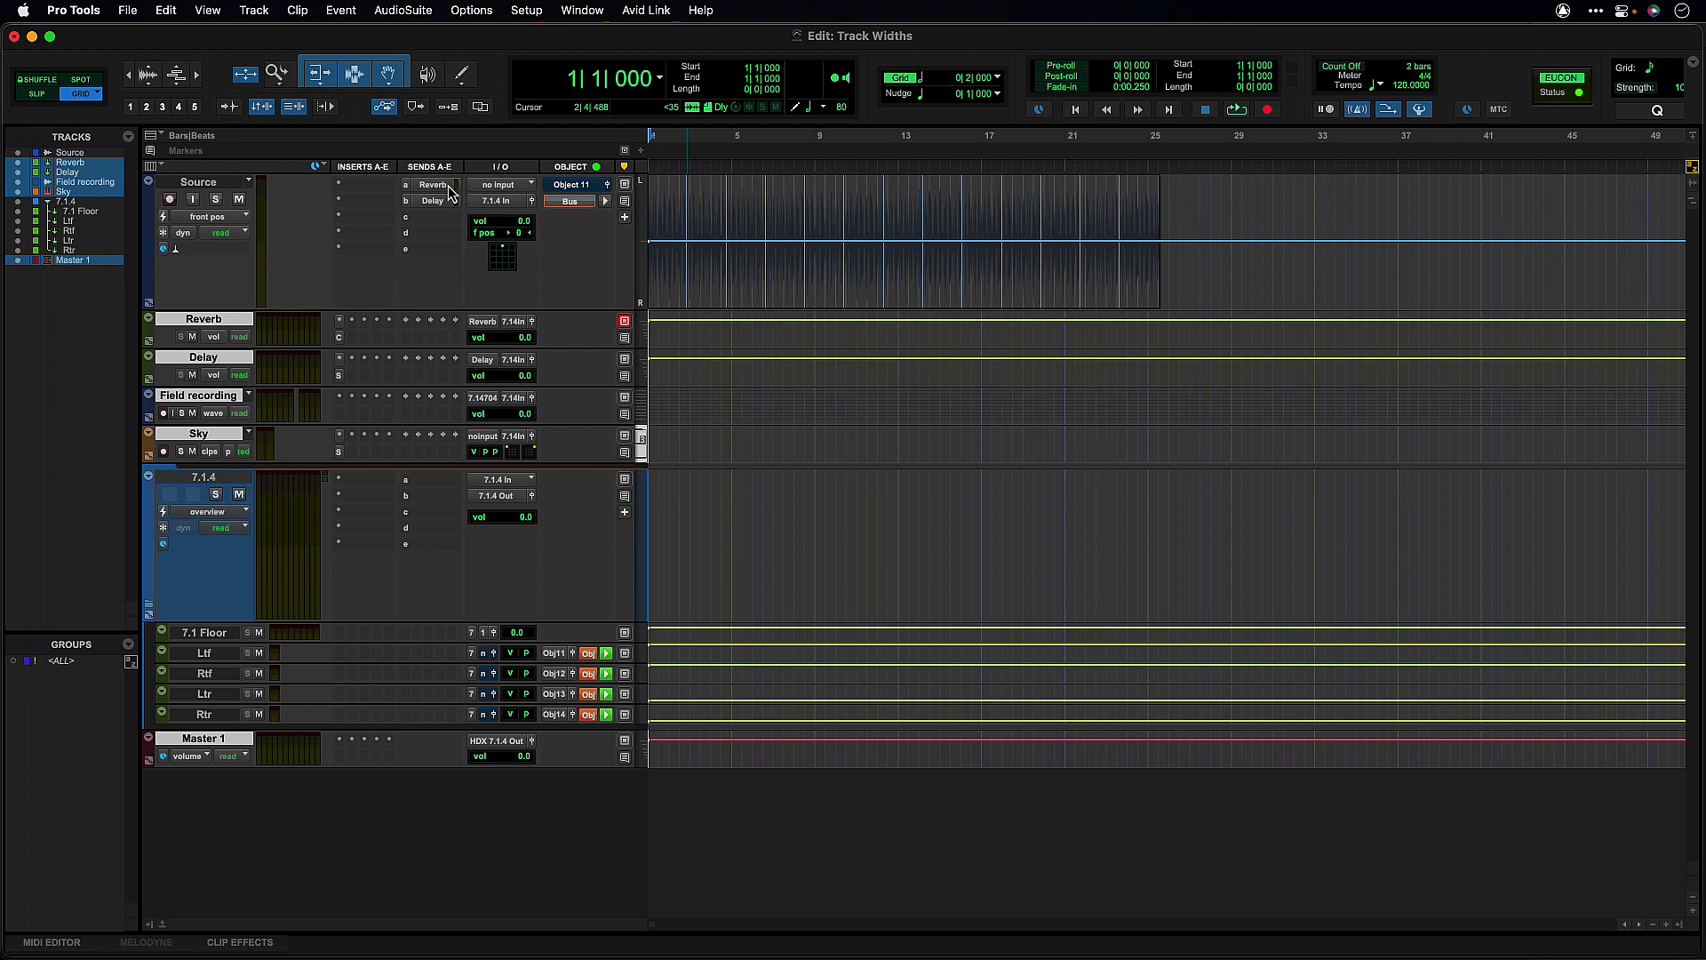
Check the Source Reverb send panner and open the renderer's Monitoring format choices
{"action": "left_click", "coordinate": [448, 185]}
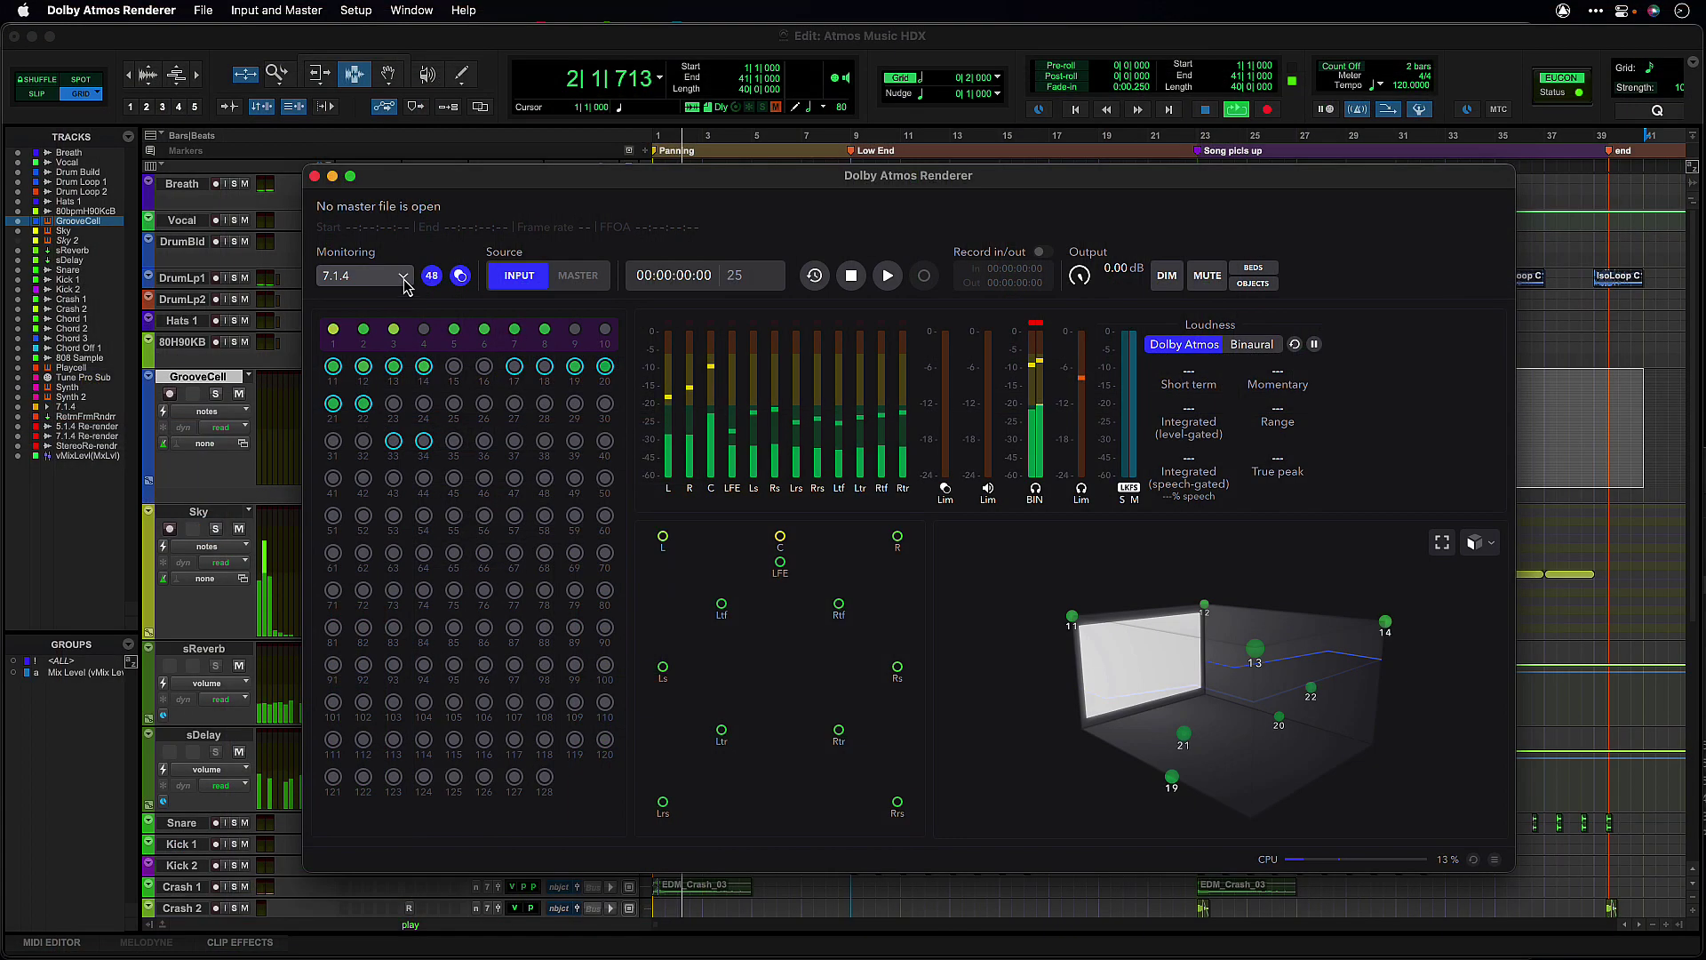
{"action": "left_click", "coordinate": [404, 277]}
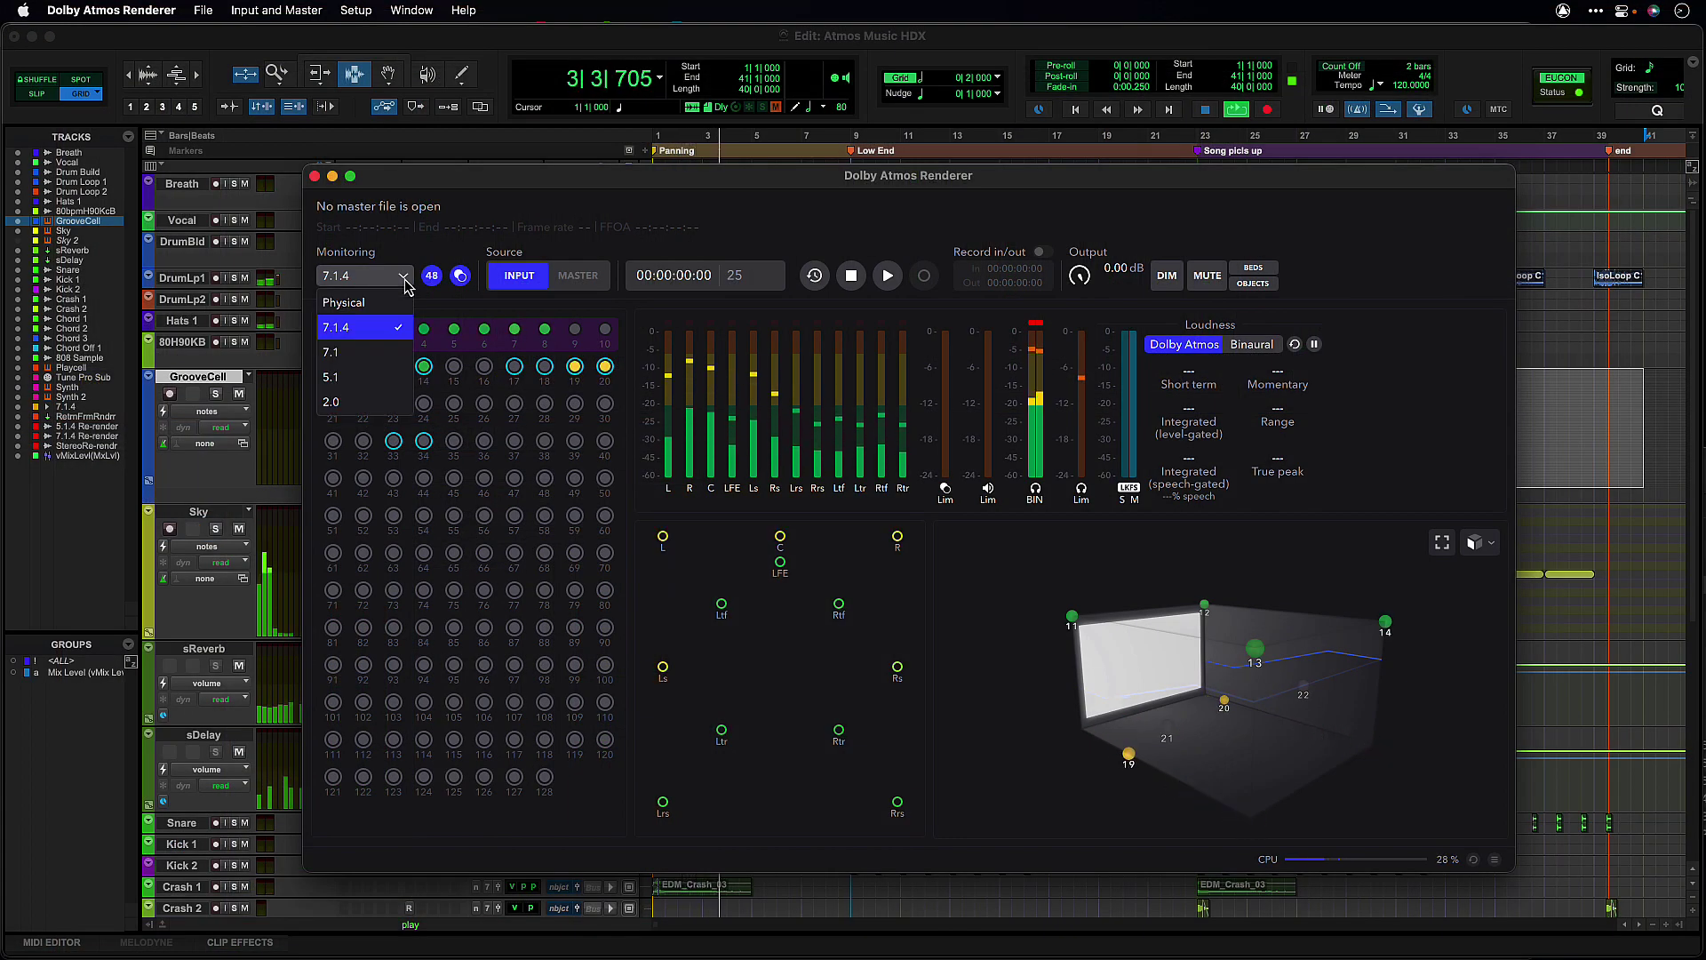
Keep monitoring at 7.1.4 and feed RtnFromRenderer from the interface's 7.1.4 return
{"action": "left_click", "coordinate": [404, 279]}
{"action": "left_click", "coordinate": [356, 11]}
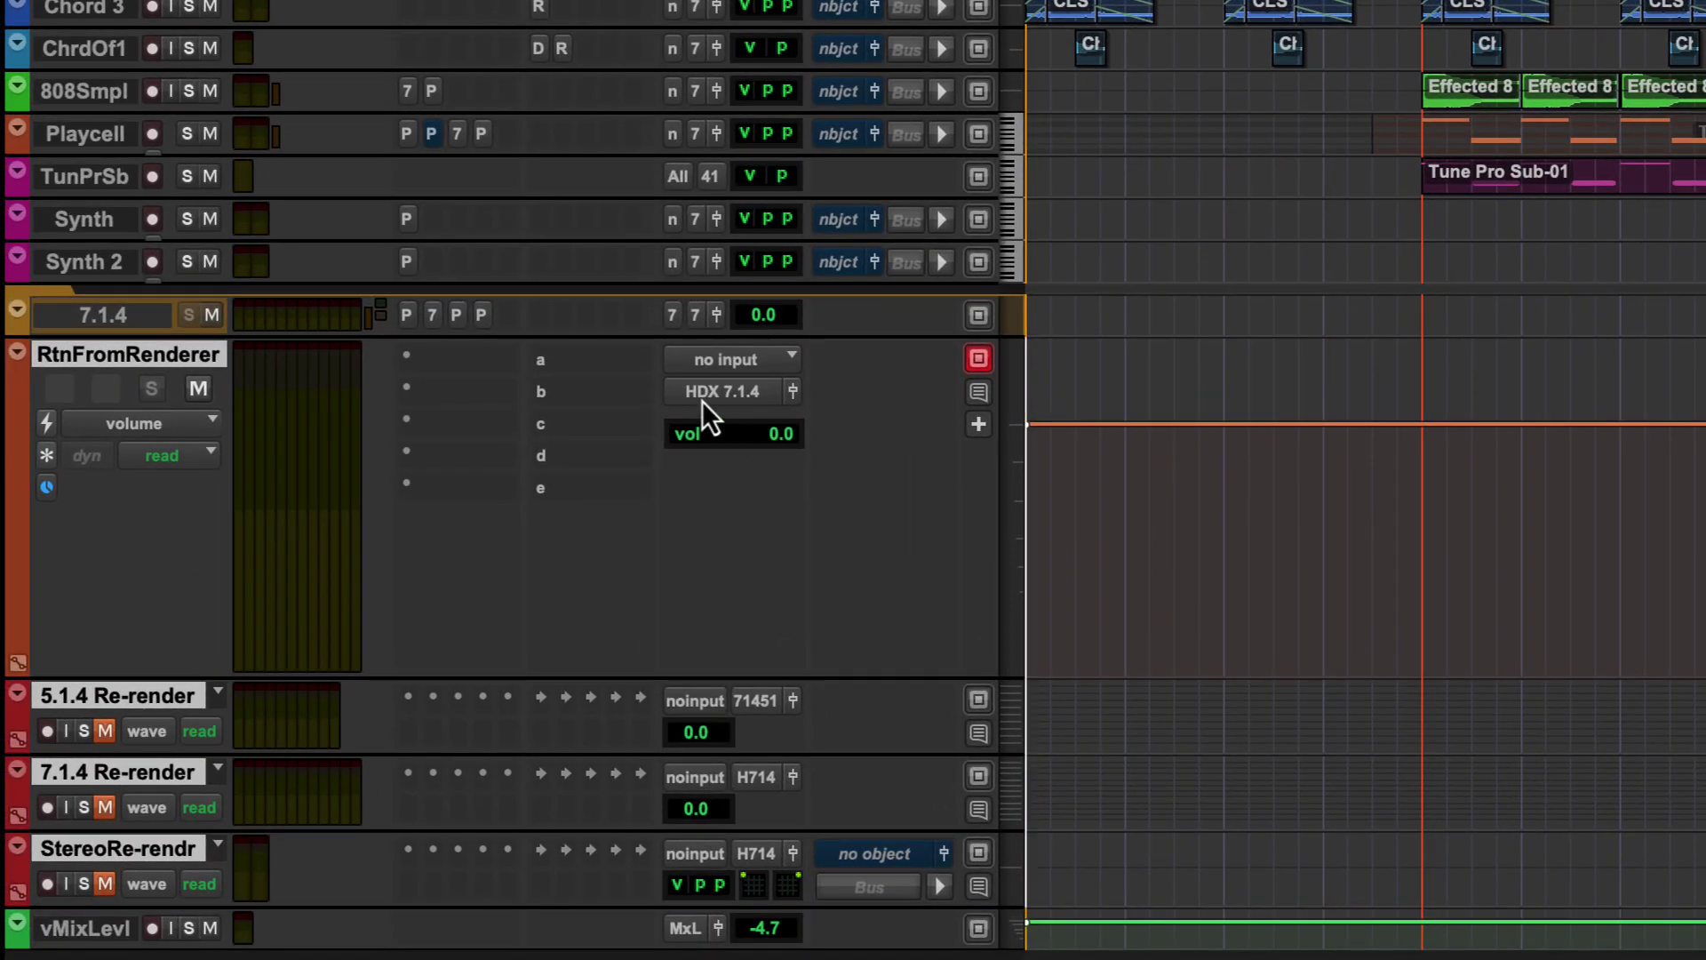
{"action": "left_click", "coordinate": [721, 361]}
{"action": "mouse_move", "coordinate": [721, 364]}
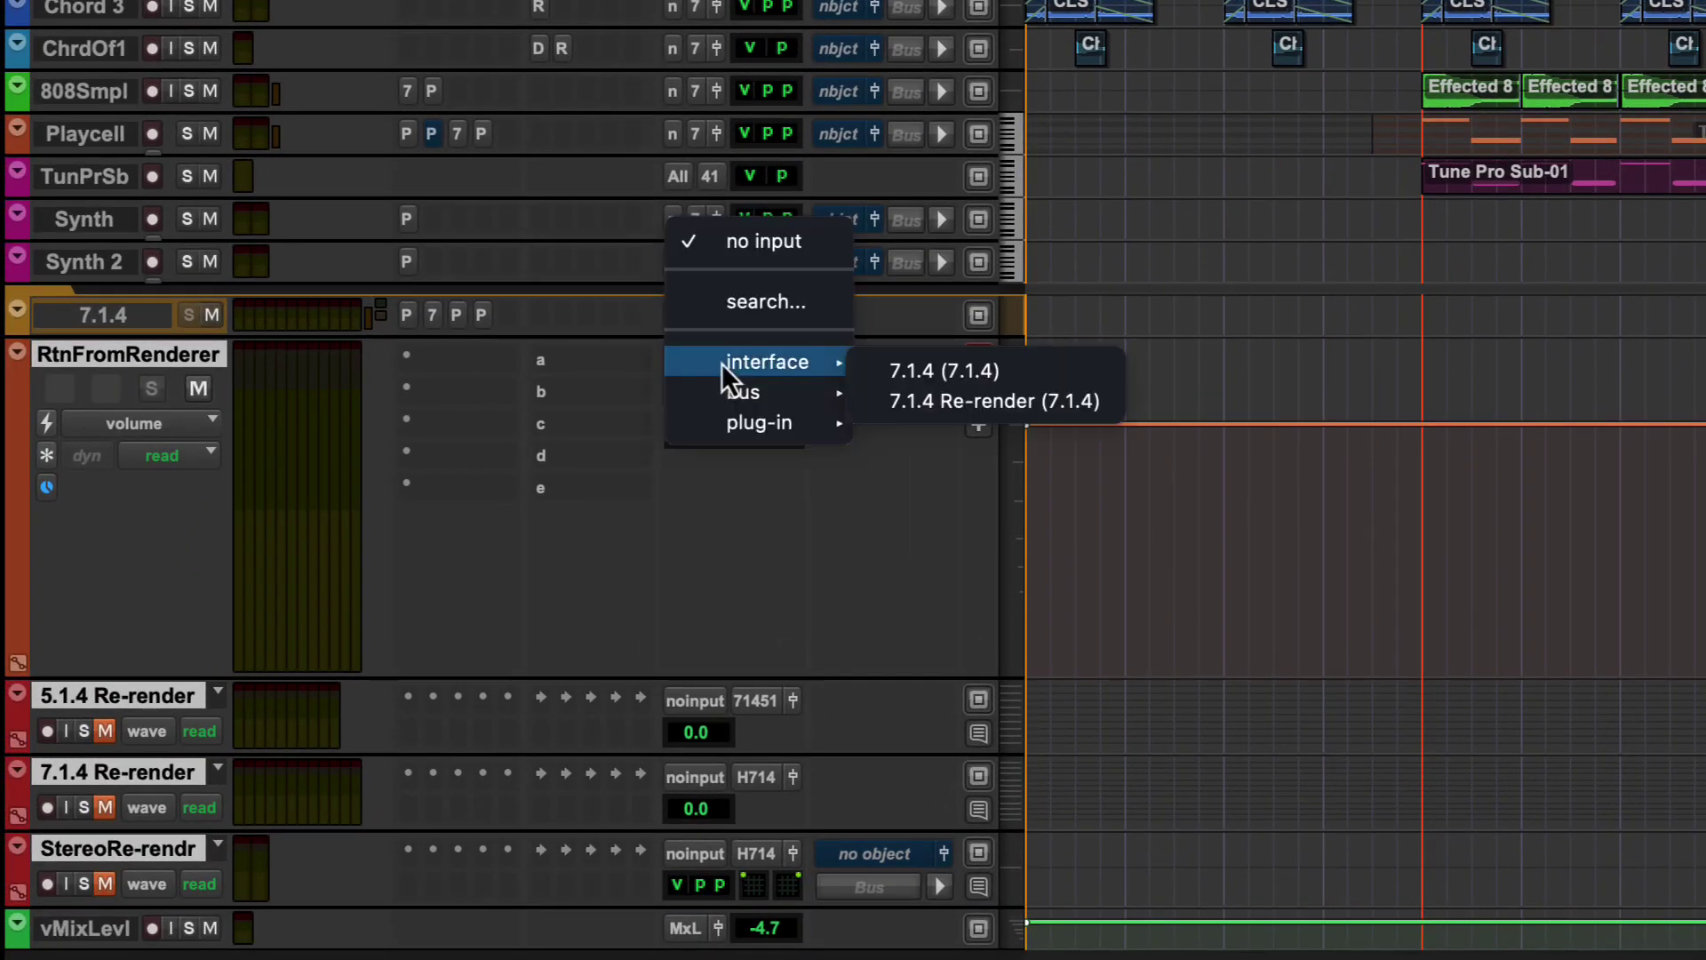
{"action": "left_click", "coordinate": [913, 369]}
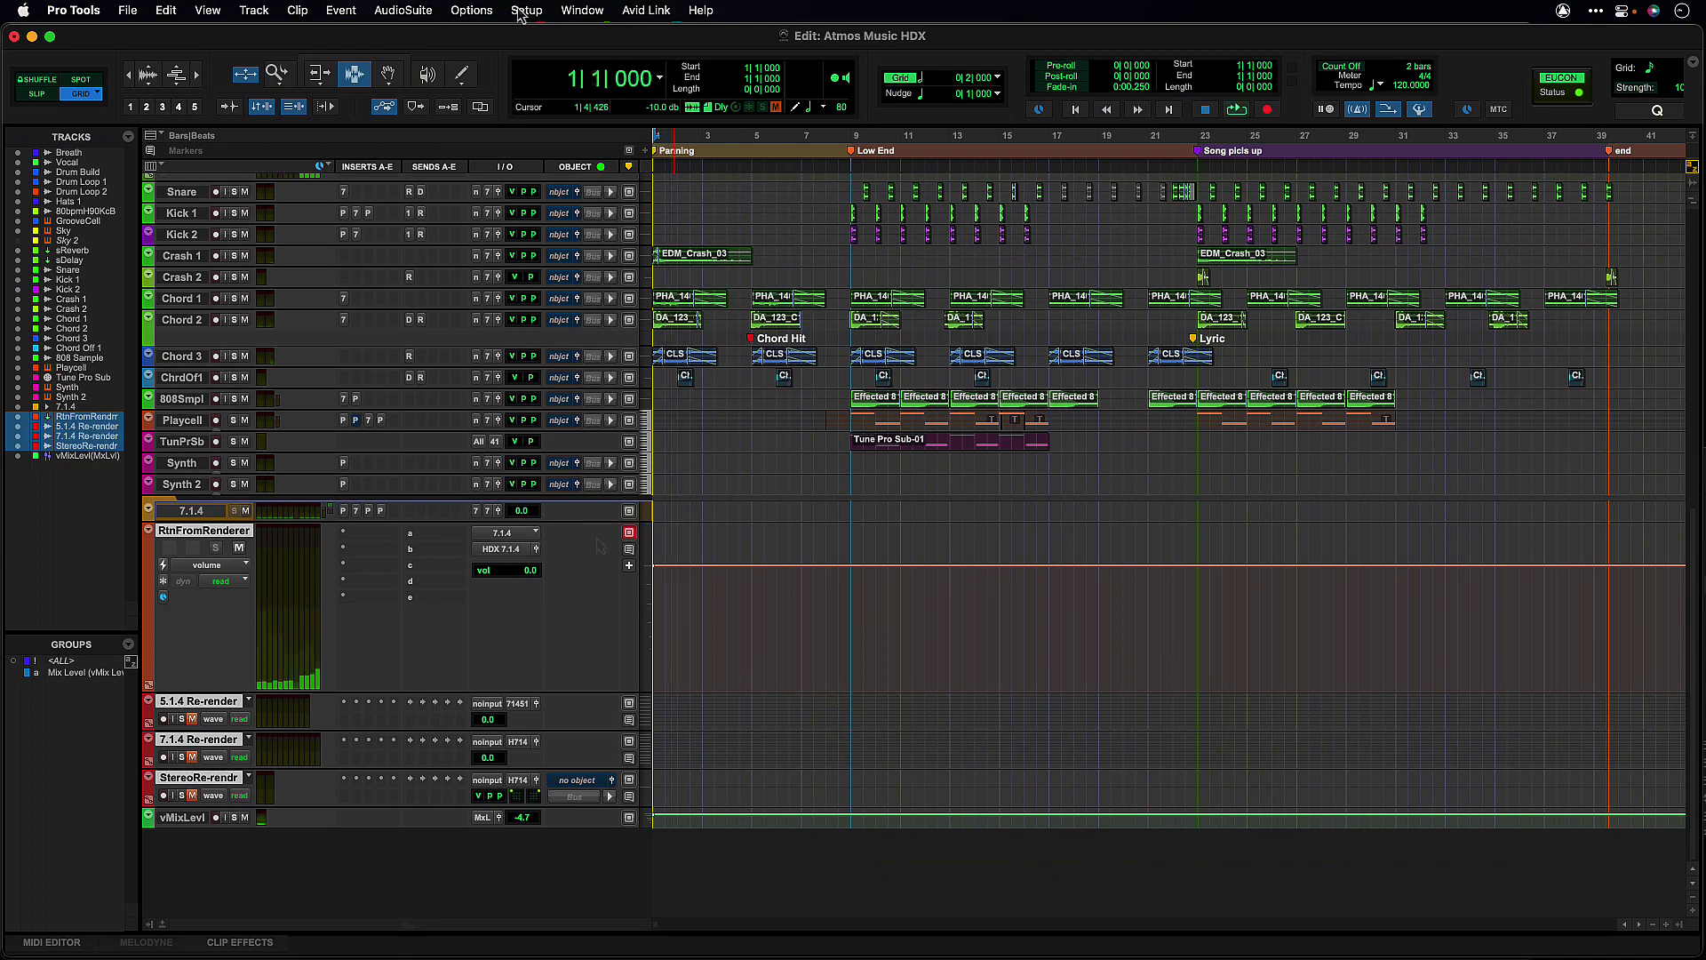
Review the session's output paths on the I/O Setup Output page
{"action": "left_click", "coordinate": [526, 9]}
{"action": "left_click", "coordinate": [530, 124]}
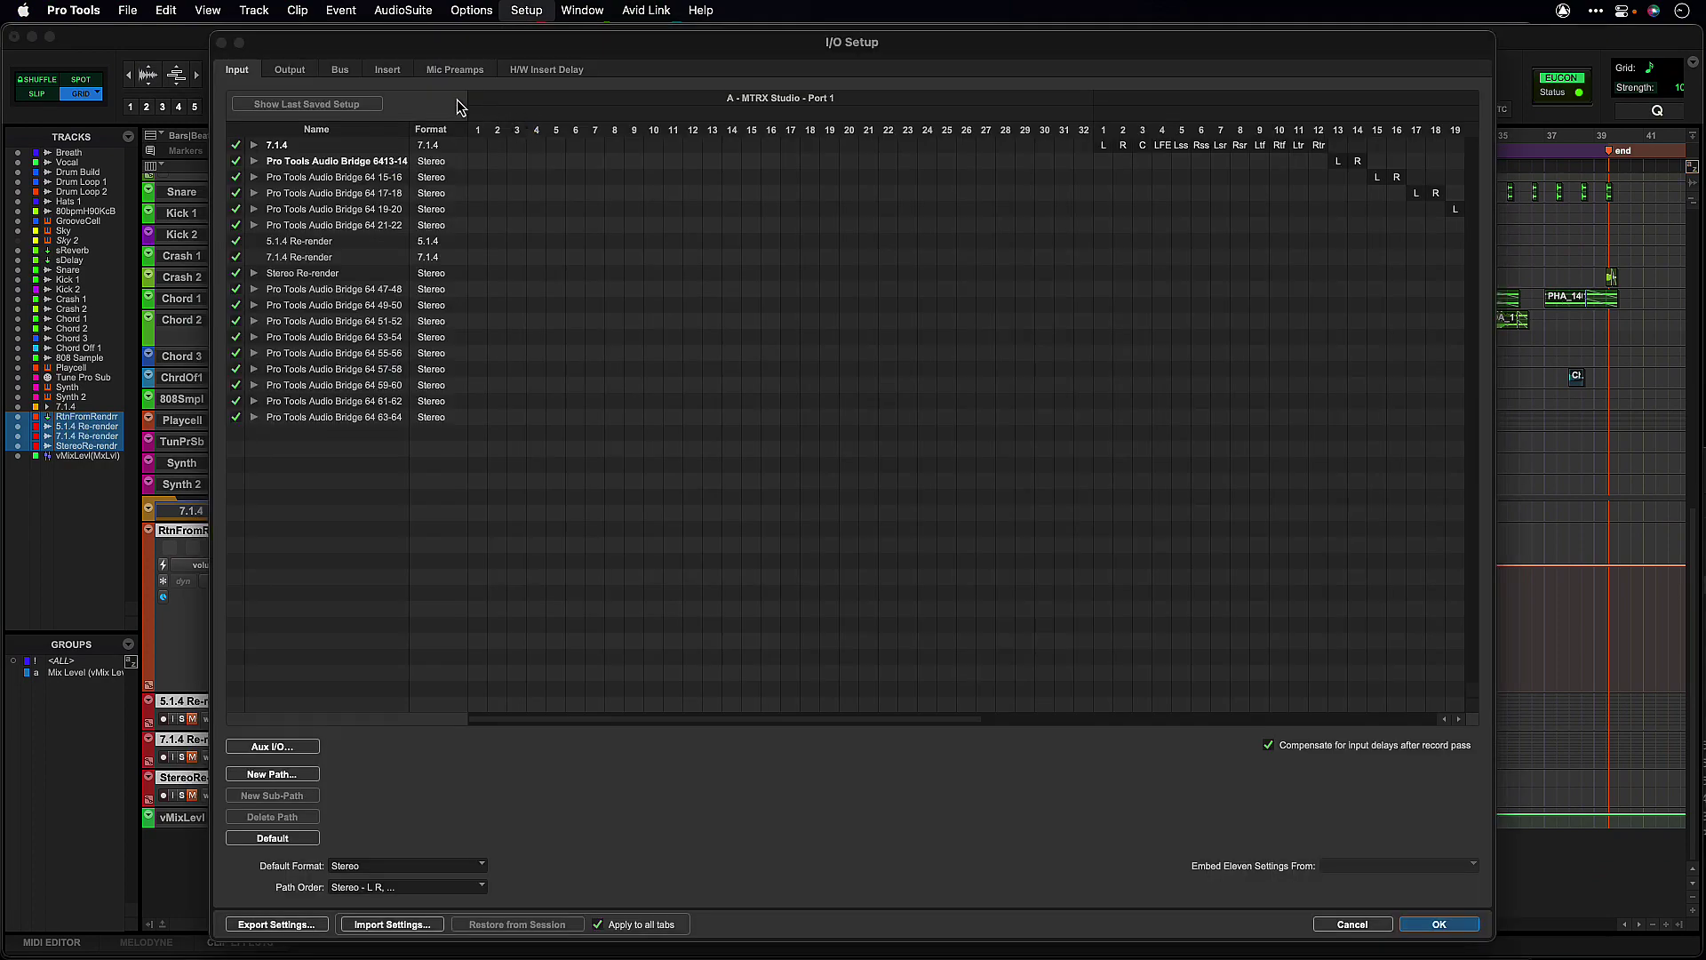
{"action": "left_click", "coordinate": [290, 69]}
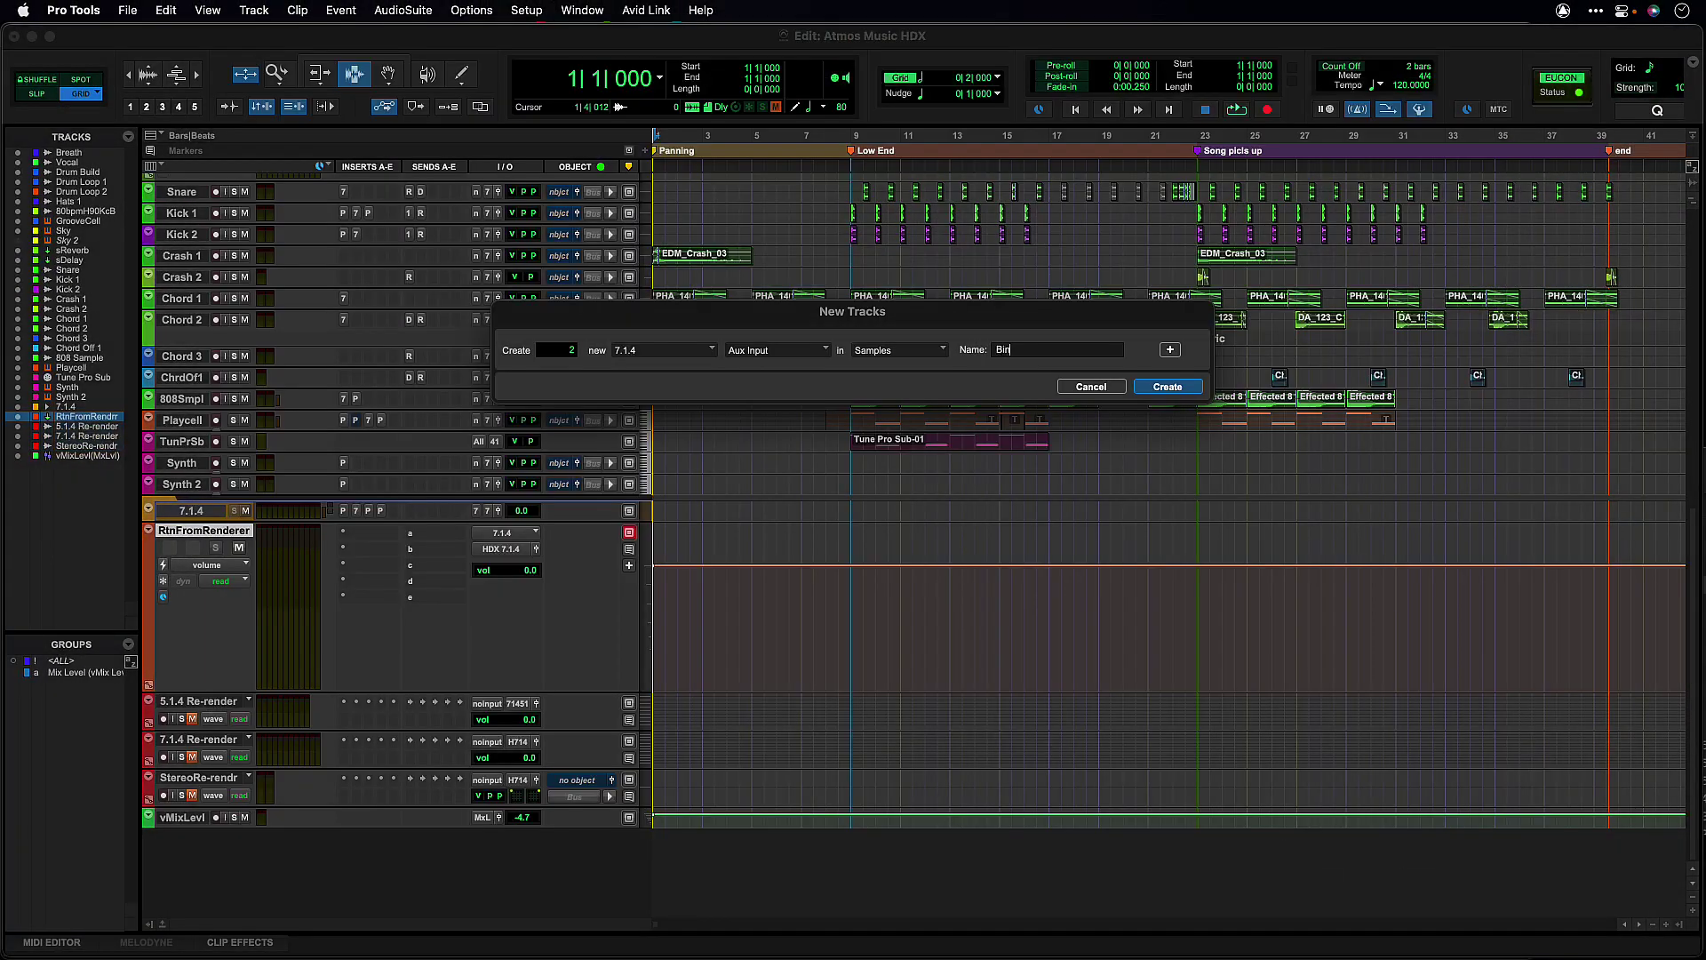
Name the new Aux Inputs 'Binaural Mon' and insert Binauralizer Studio 2 and dearVR MONITOR
{"action": "type", "text": "Bin"}
{"action": "type", "text": "aura"}
{"action": "type", "text": "l M"}
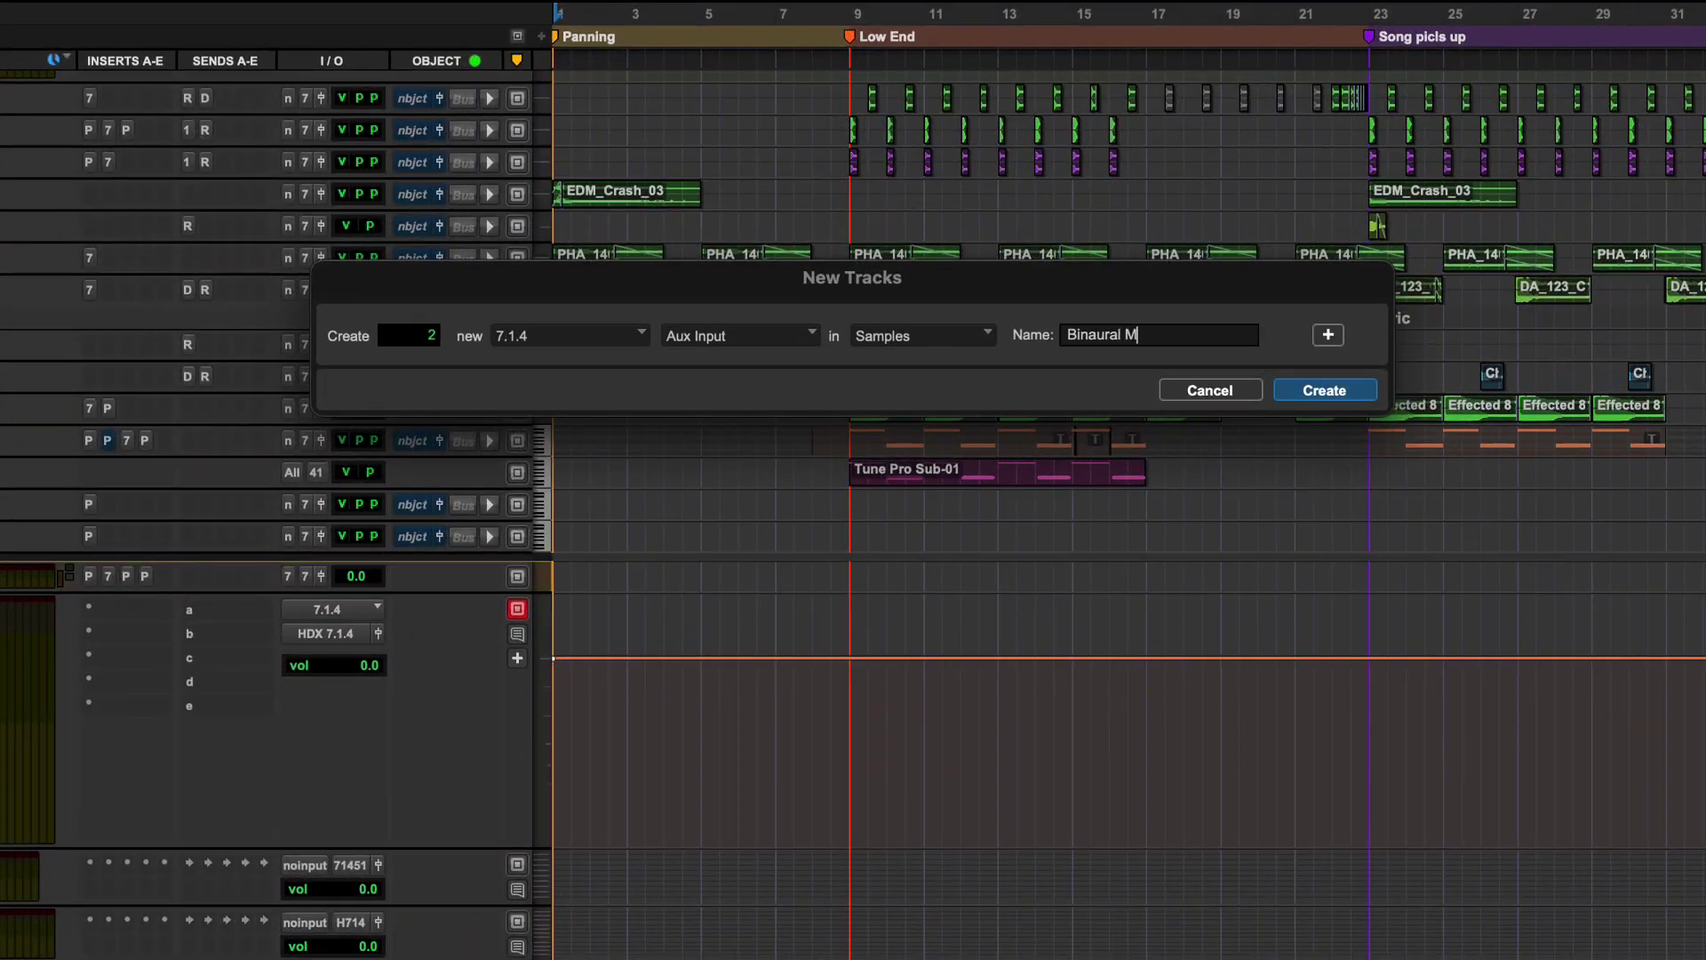
{"action": "type", "text": "on"}
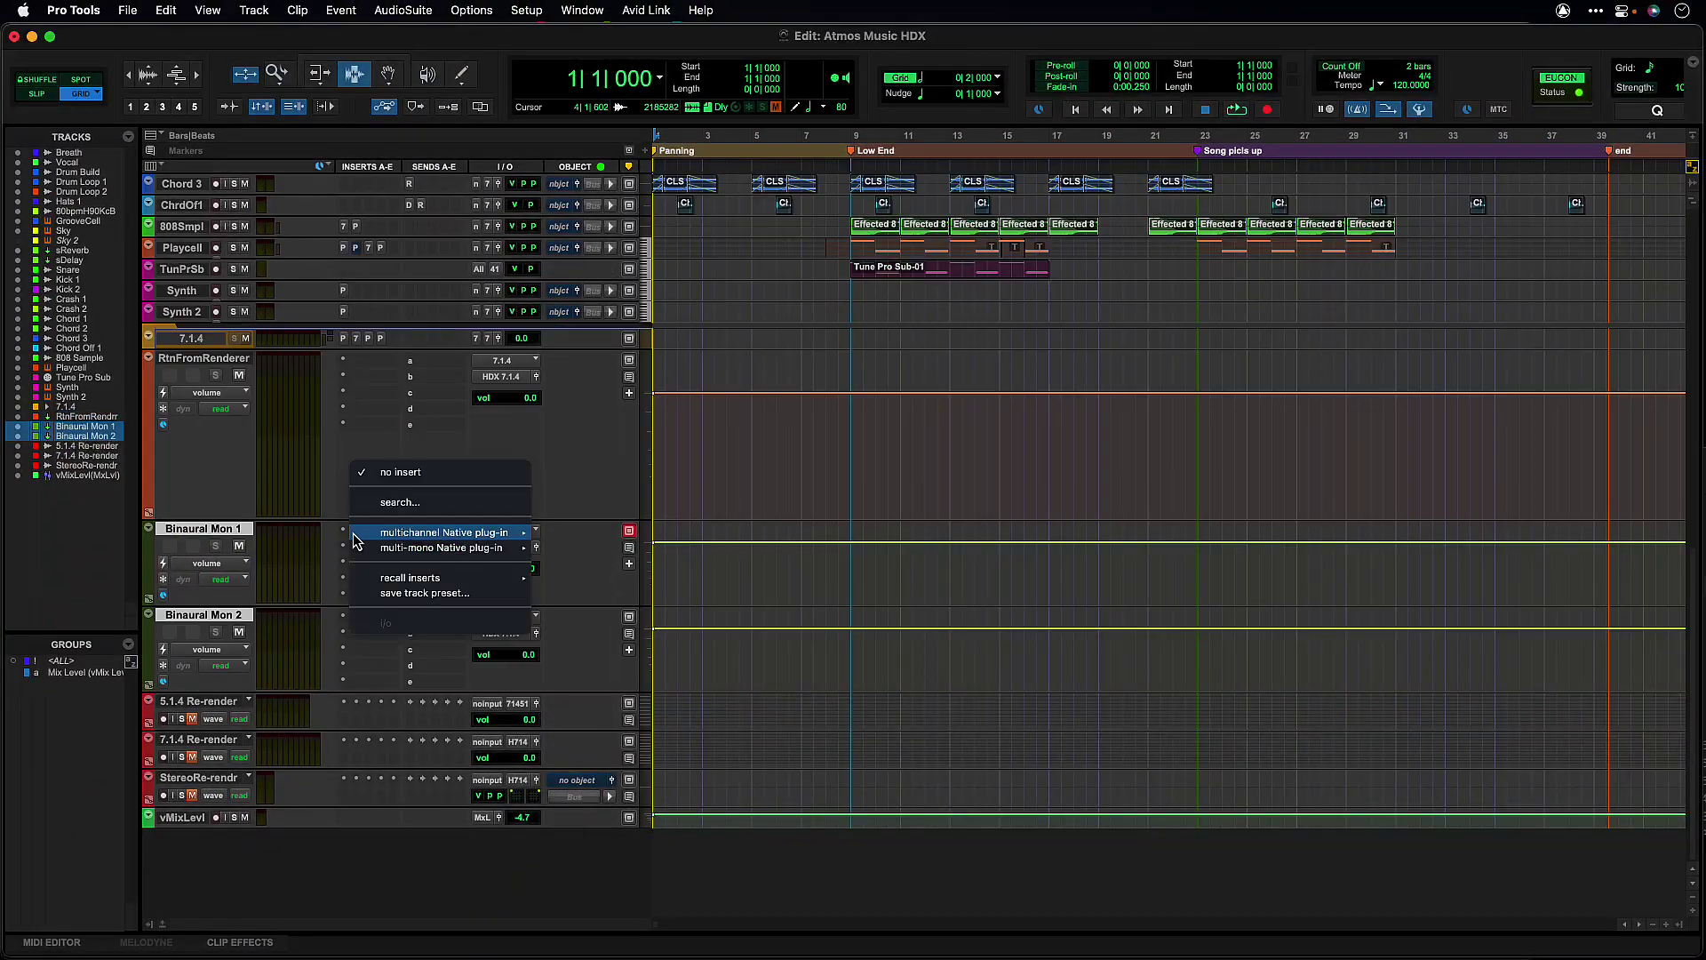
{"action": "type", "text": "bina"}
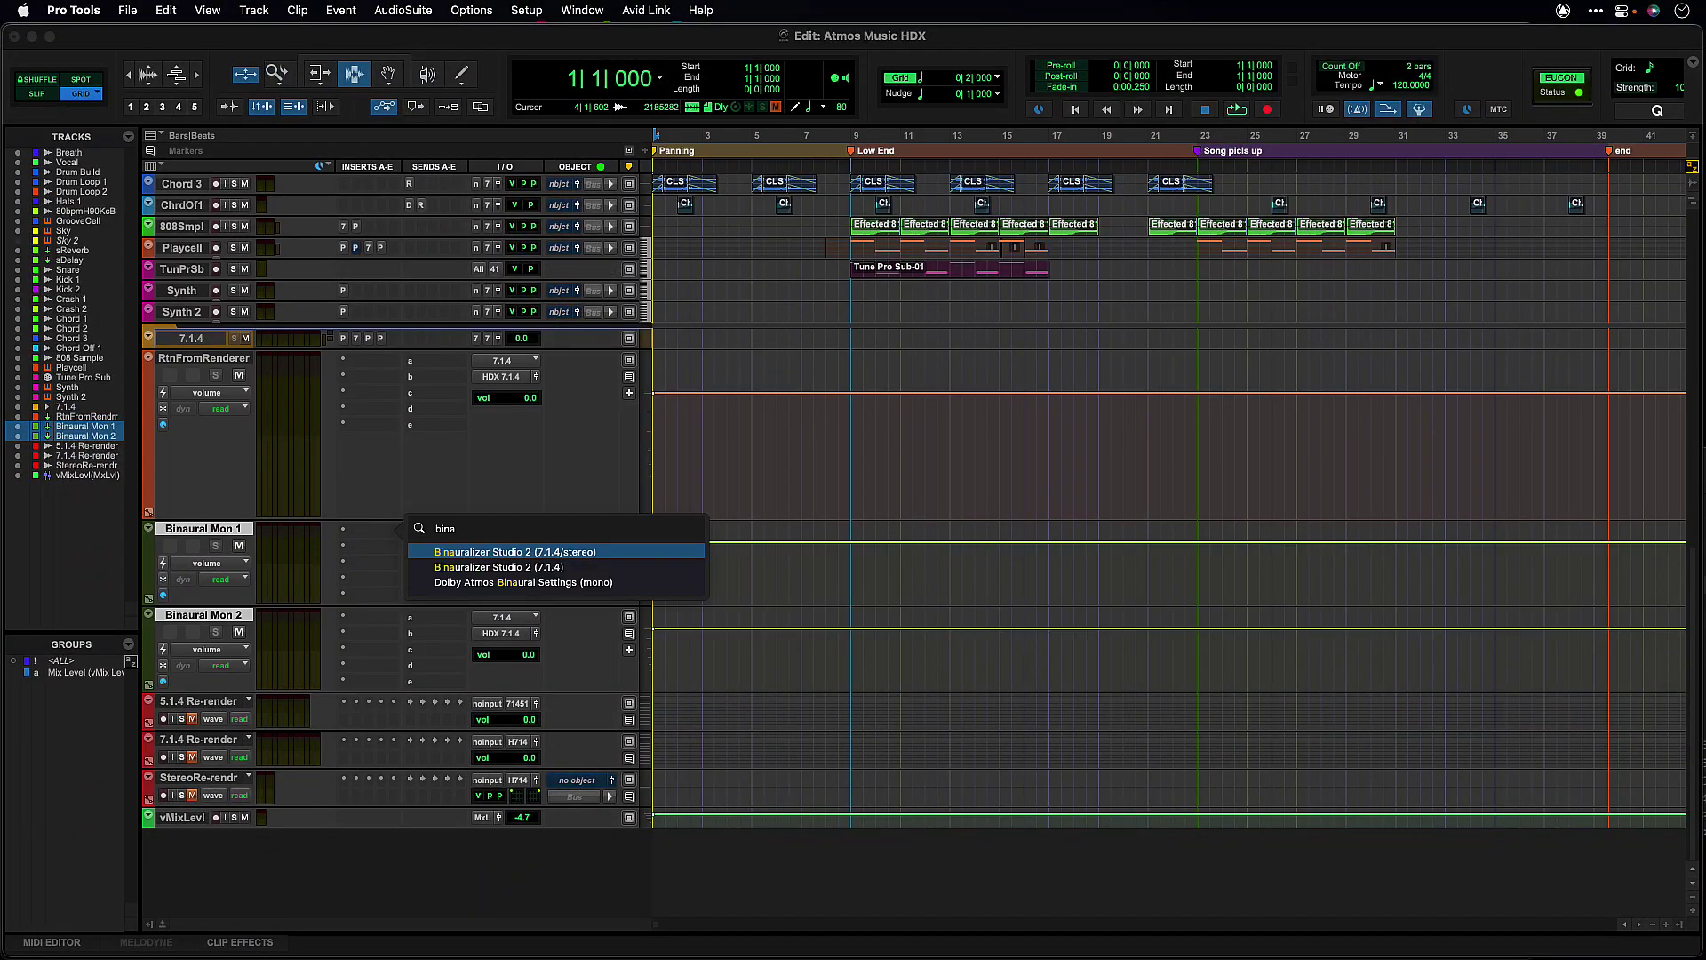
{"action": "key", "text": "Return"}
{"action": "left_click", "coordinate": [373, 617]}
{"action": "type", "text": "de"}
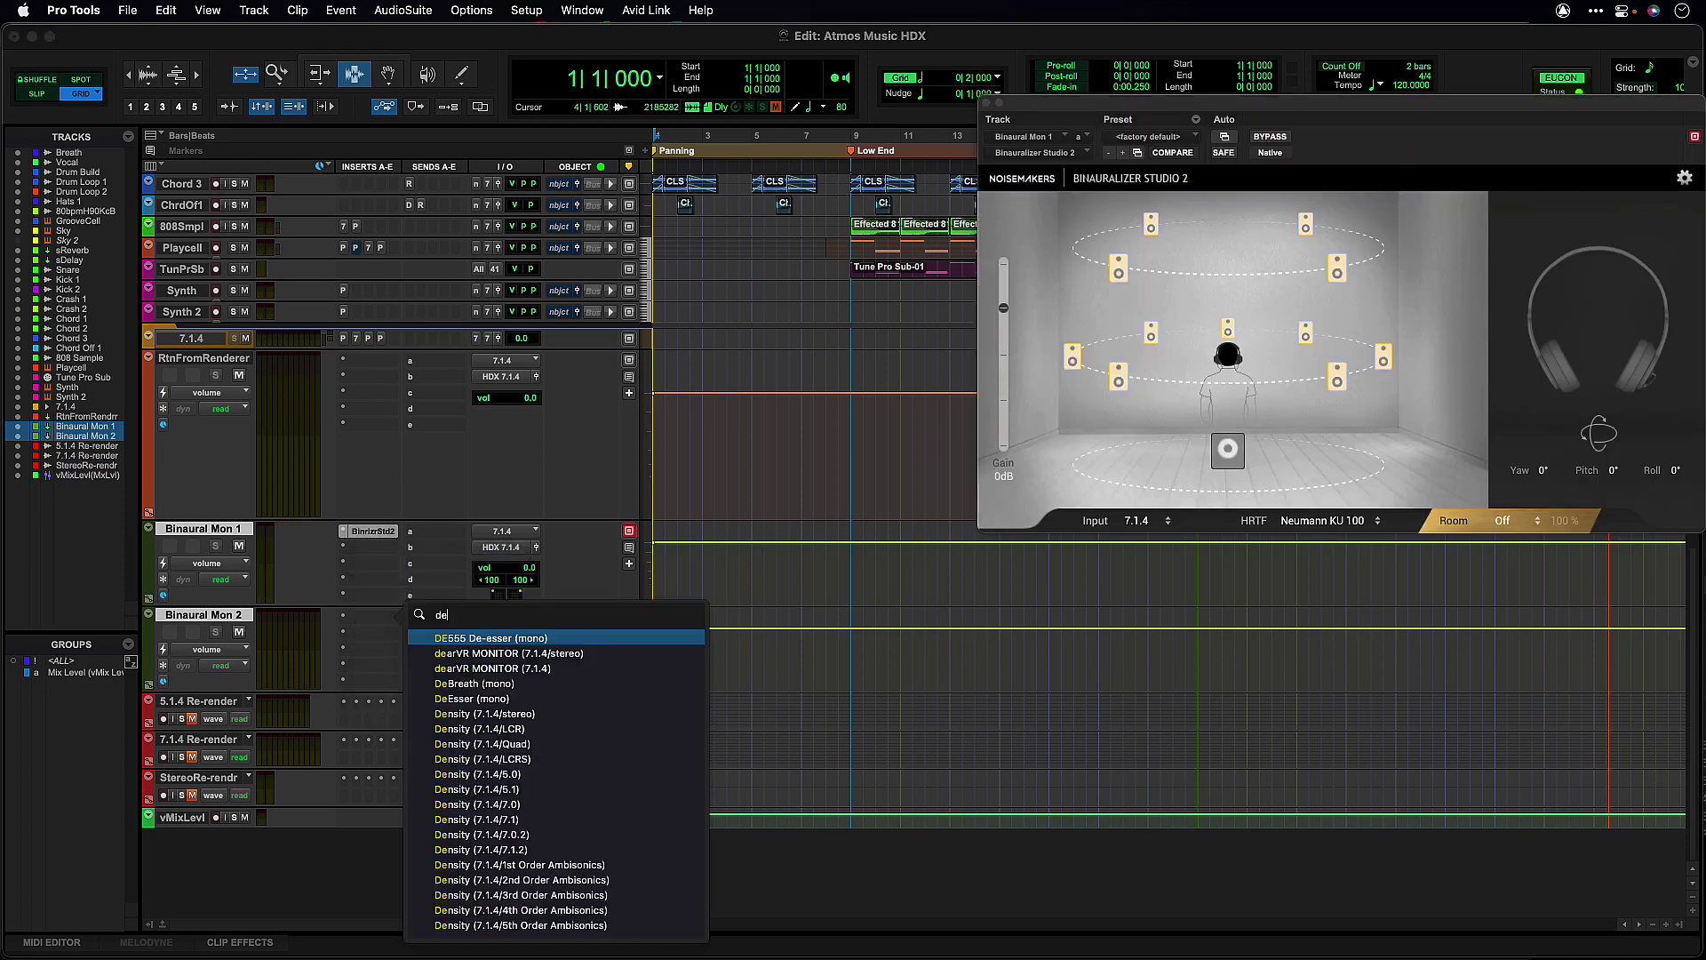
{"action": "type", "text": "ar"}
{"action": "key", "text": "Return"}
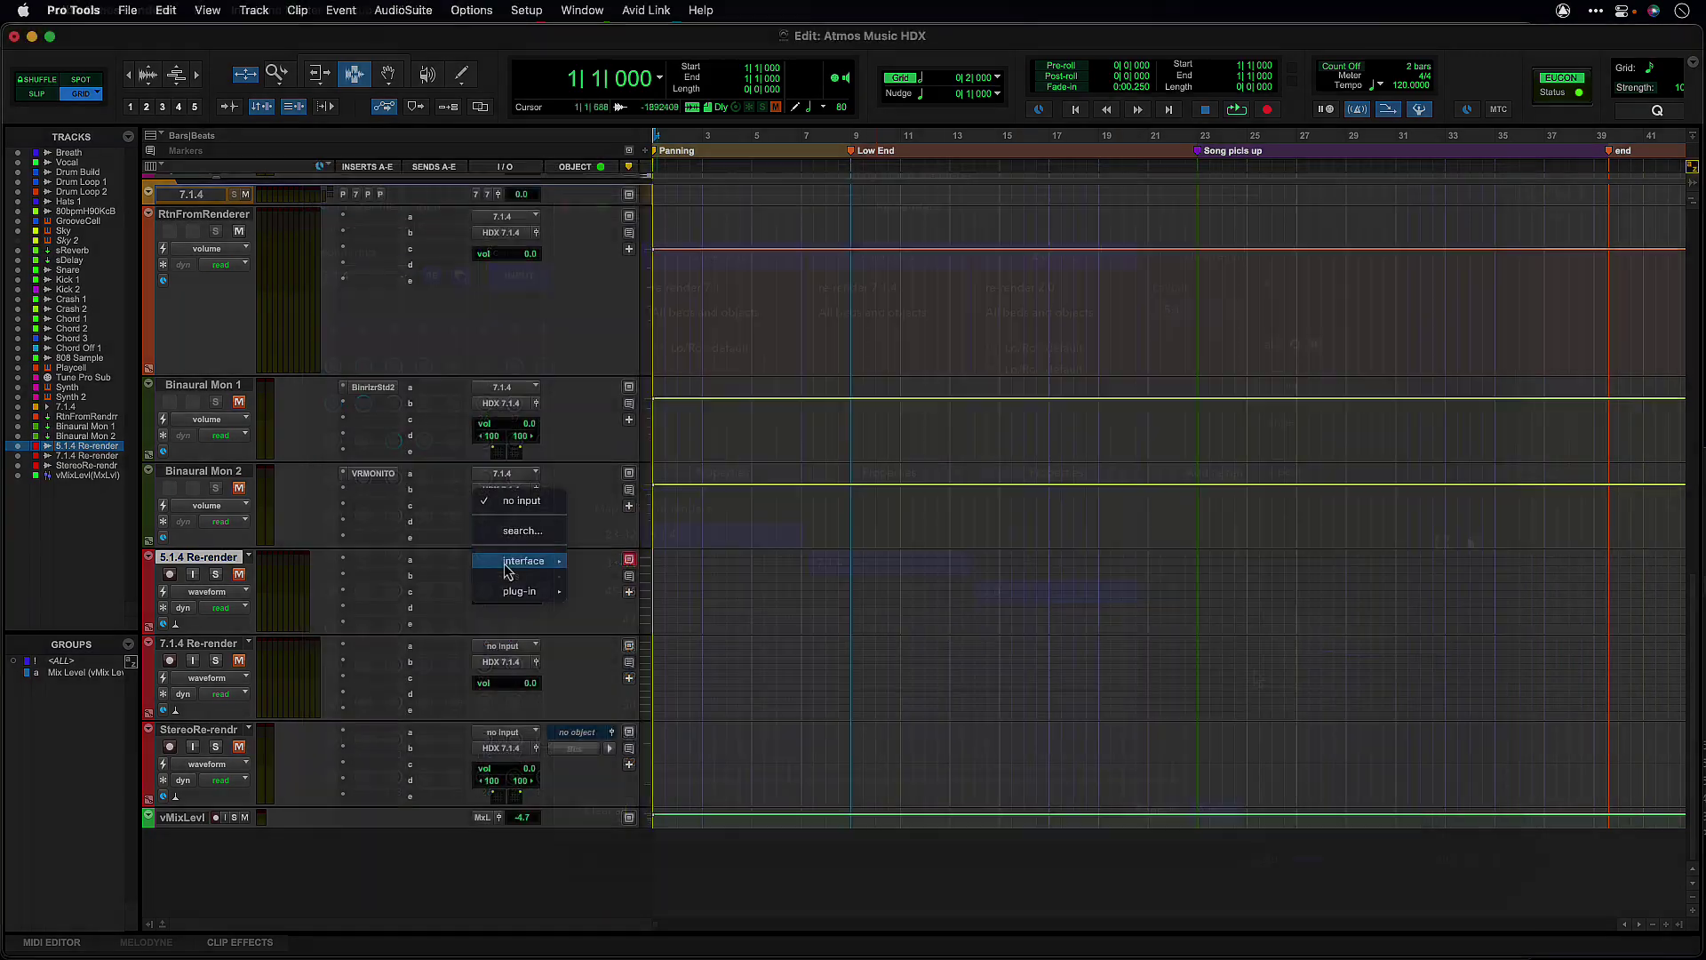
Set inputs for the 5.1.4, 7.1.4 and stereo re-render tracks, then select all three
{"action": "left_click", "coordinate": [520, 554]}
{"action": "left_click", "coordinate": [657, 575]}
{"action": "left_click", "coordinate": [520, 646]}
{"action": "left_click", "coordinate": [978, 423]}
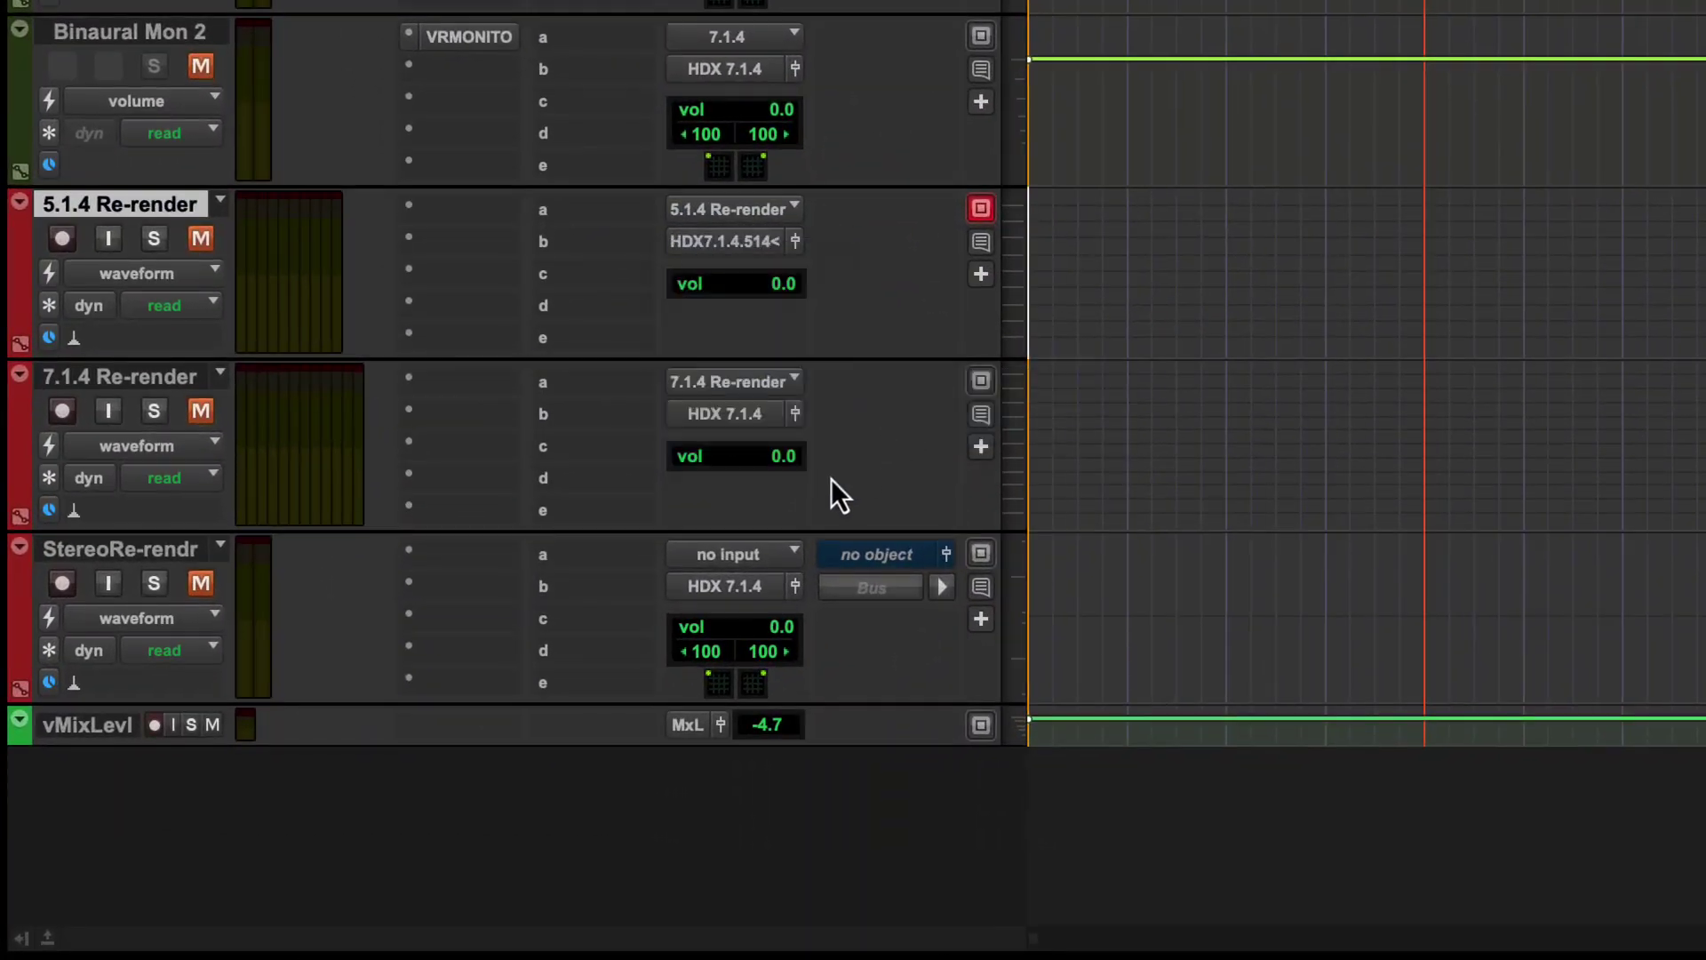
{"action": "left_click", "coordinate": [734, 554]}
{"action": "left_click", "coordinate": [960, 701]}
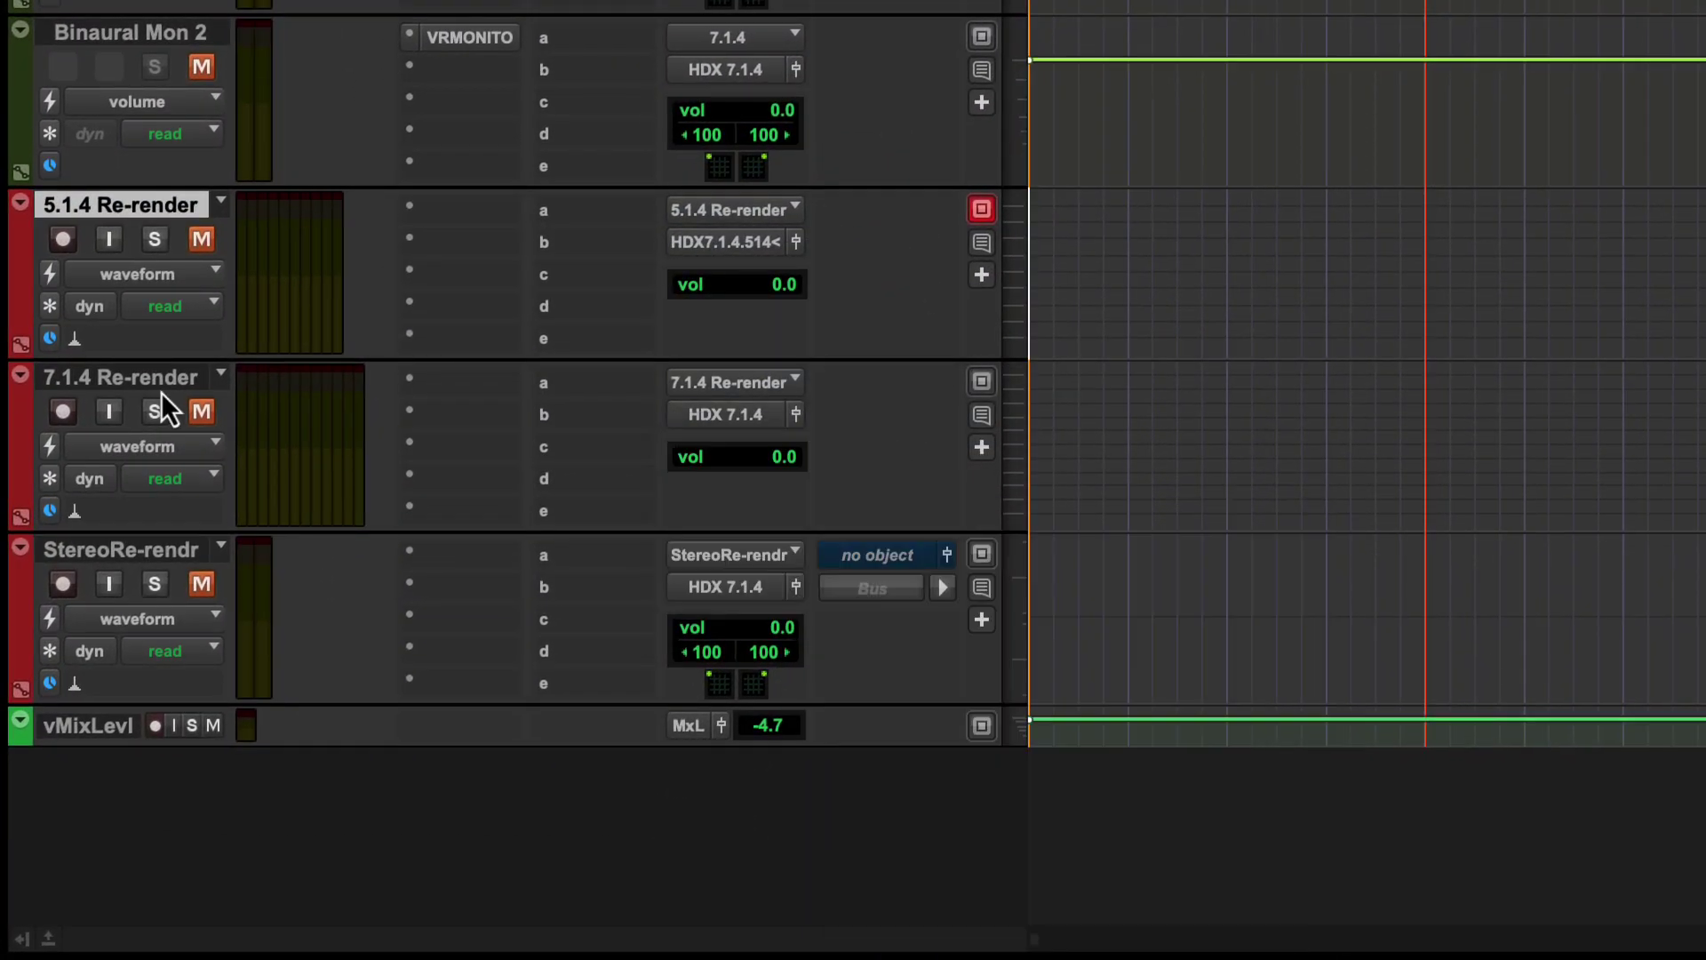
{"action": "left_click", "coordinate": [113, 545], "text": "shift"}
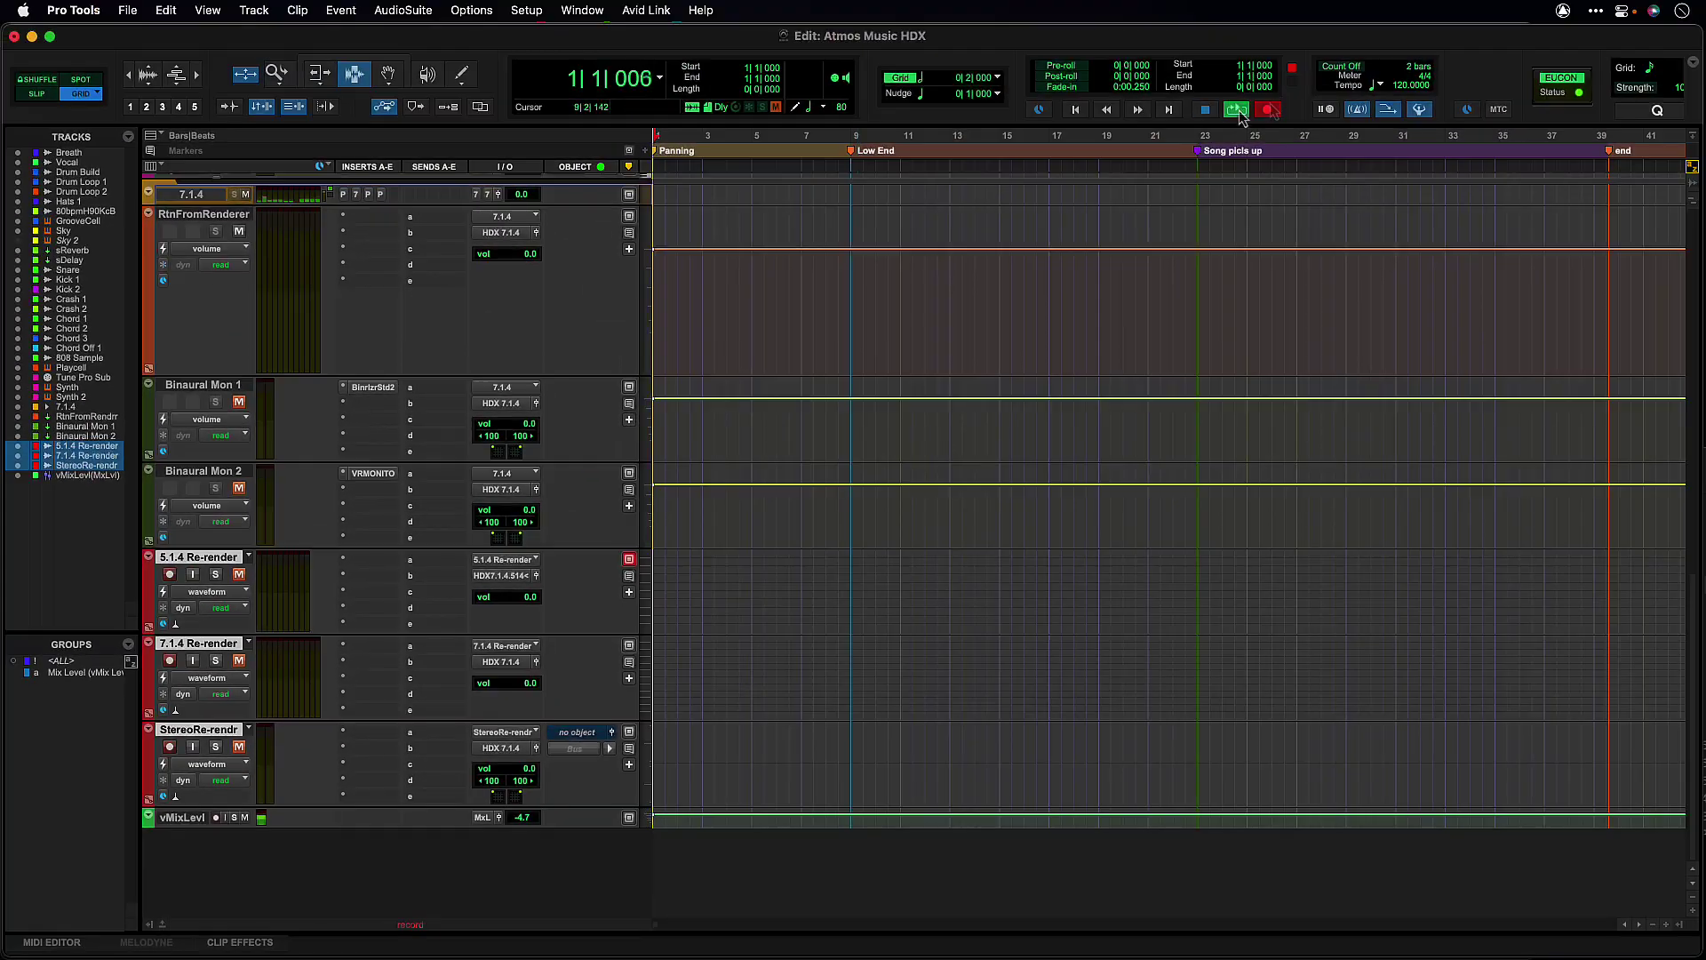